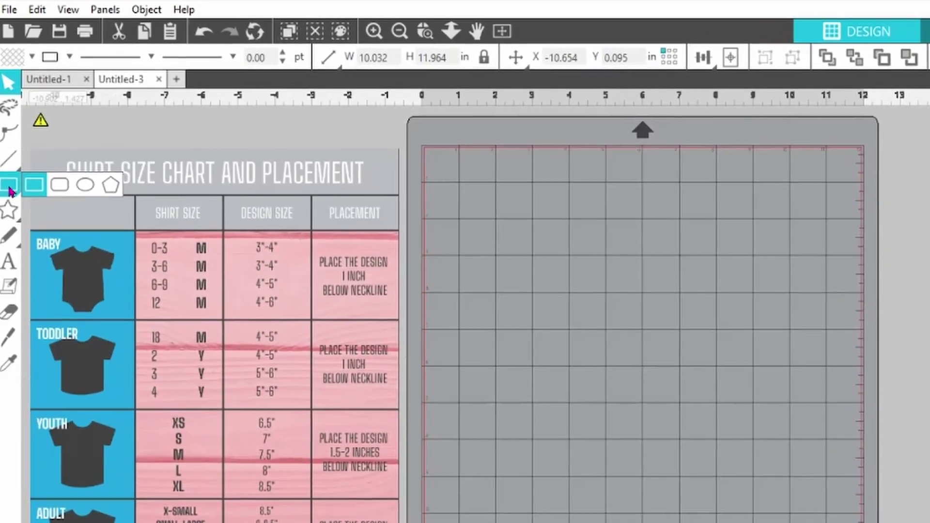
Draw a rectangle across the upper mat and set it to 10 in wide by 6.565 in tall
left_click(34, 184)
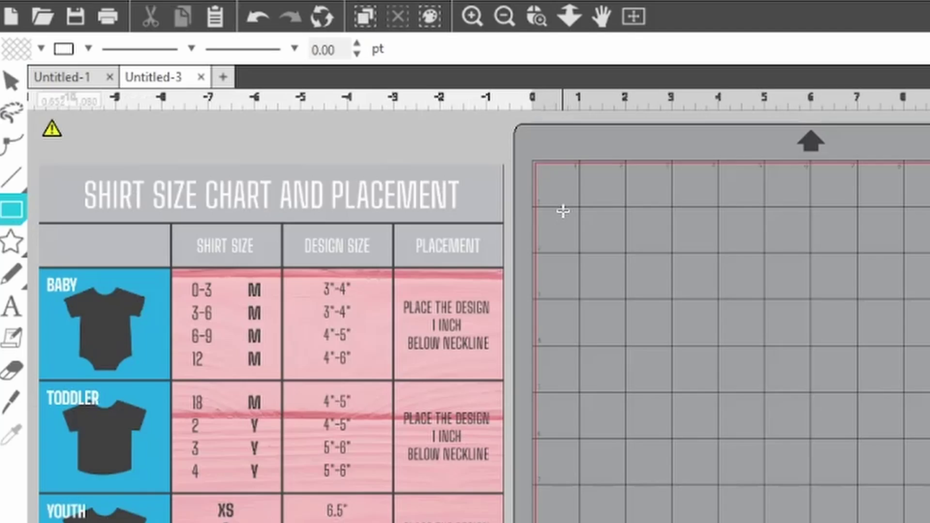
left_click_drag(563, 211, 929, 517)
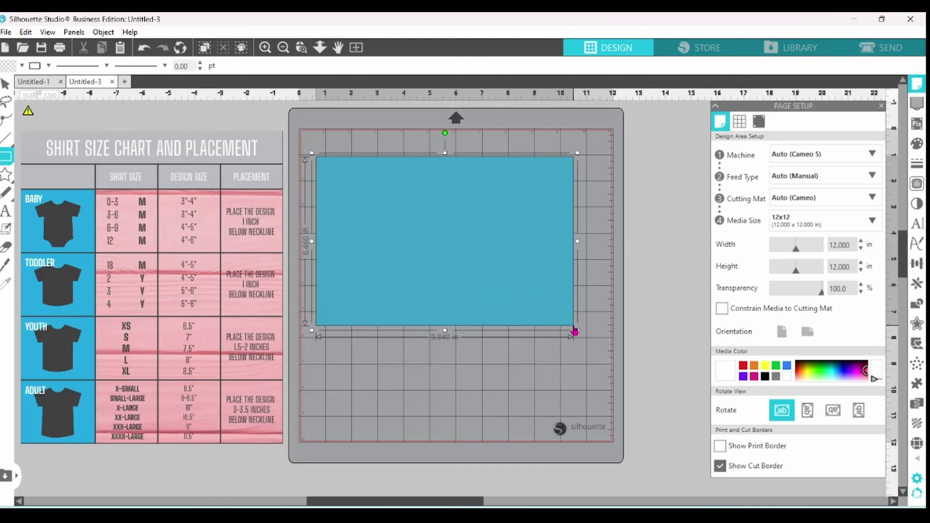
left_click_drag(574, 331, 574, 330)
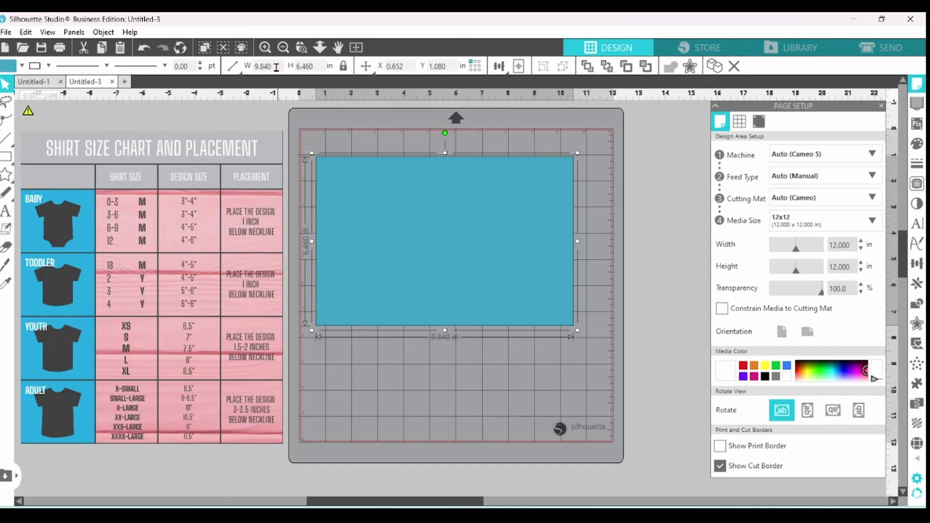
double_click(276, 67)
type("10")
key("Return")
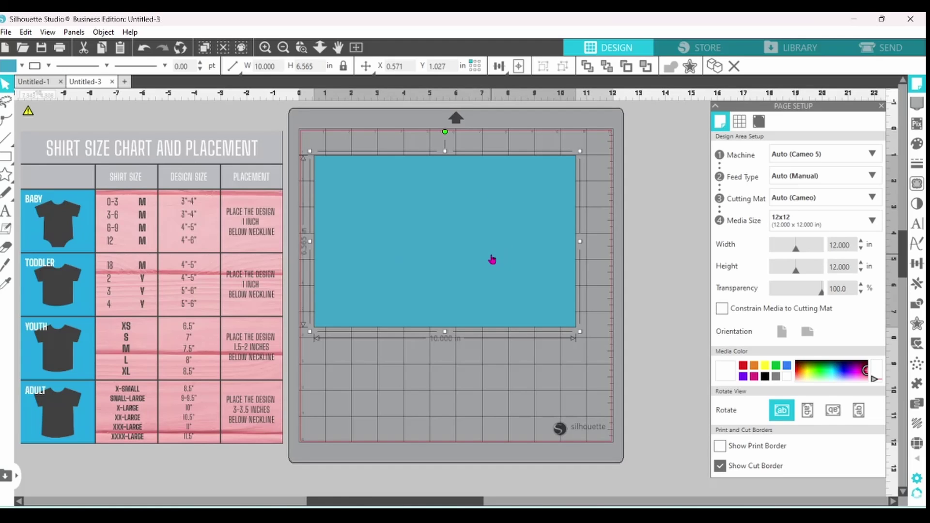
Add a sticky note above the chart: 'XL T-shirt', 'Design placement - 3in below neckline', 'HTV 315 for 12 seconds'
left_click(27, 255)
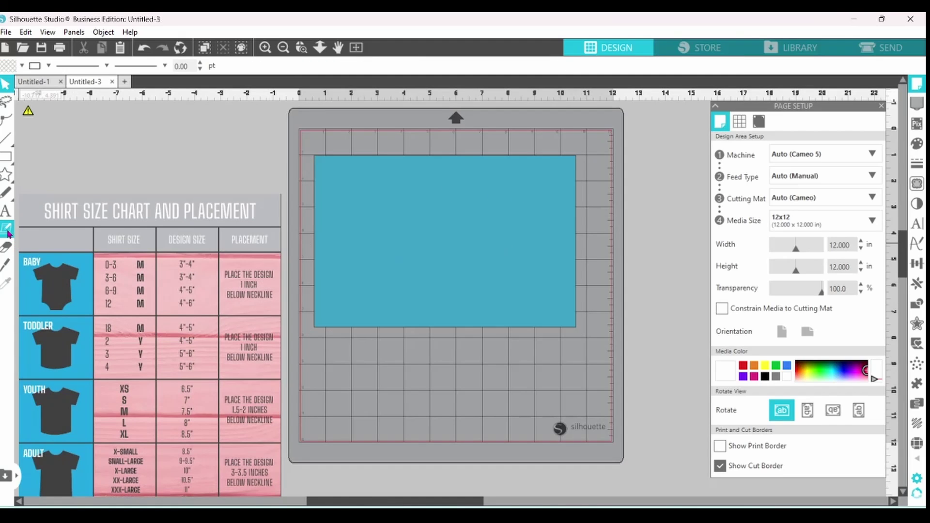
left_click(7, 228)
left_click(100, 133)
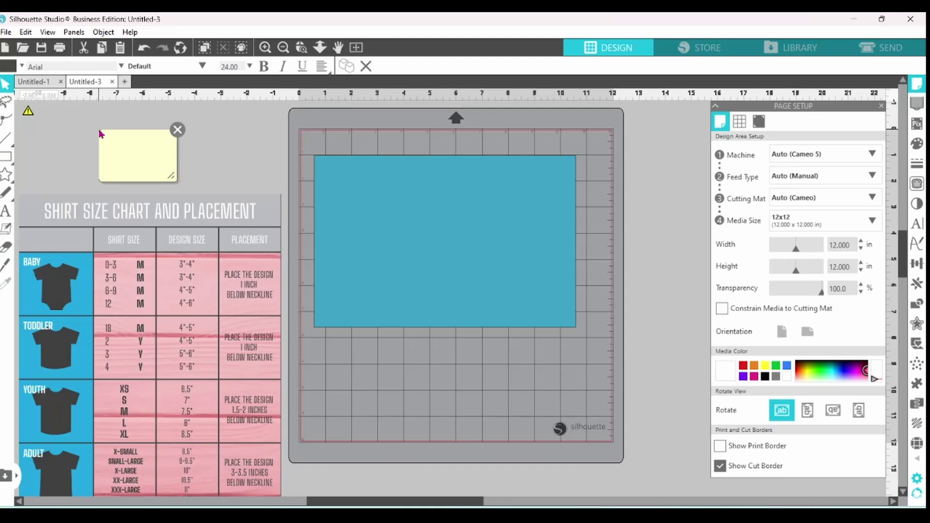
type("XL")
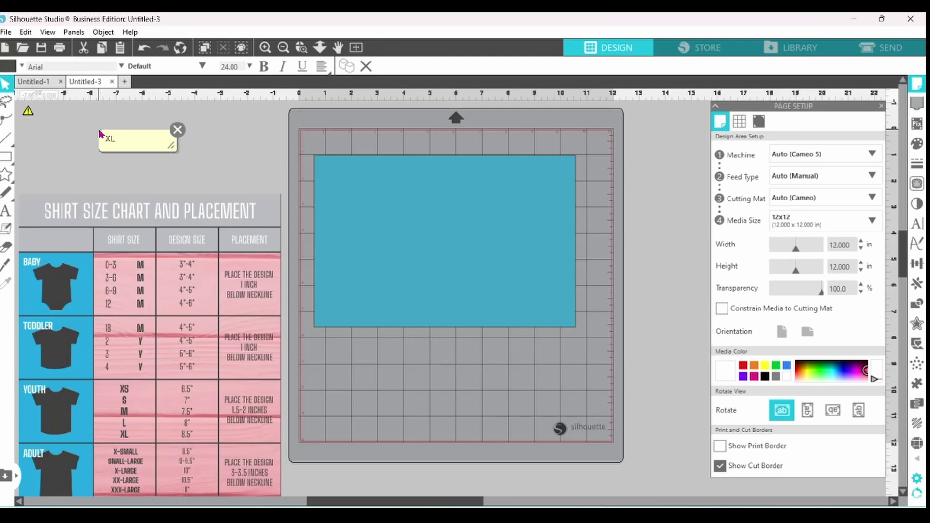
type(" T-shirt")
key("Return")
type("De")
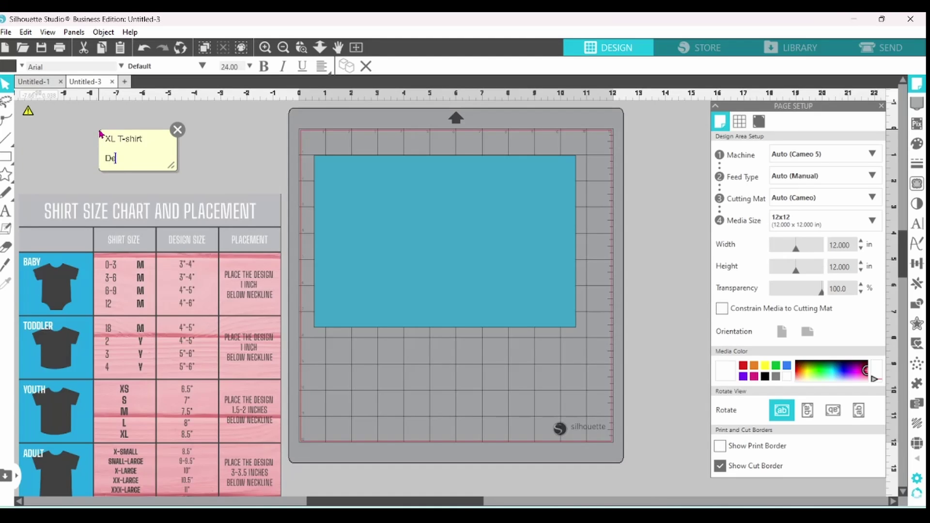
type("sign placement")
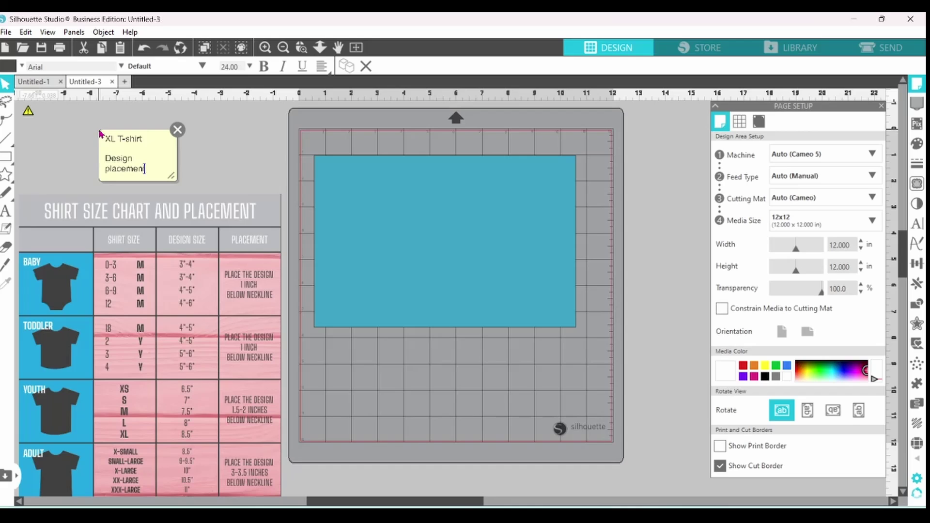
type(" - 3in")
key("Return")
type("b")
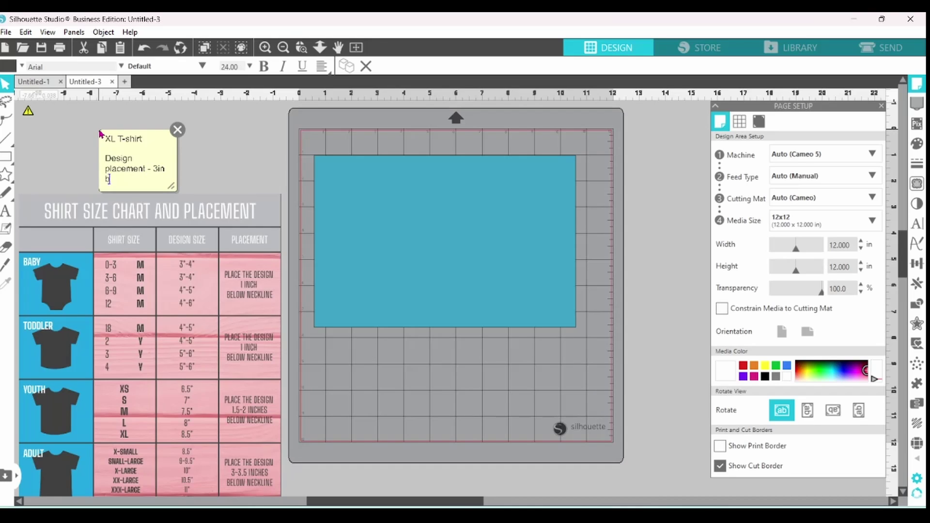
type("elow neckline")
key("Return")
type("H")
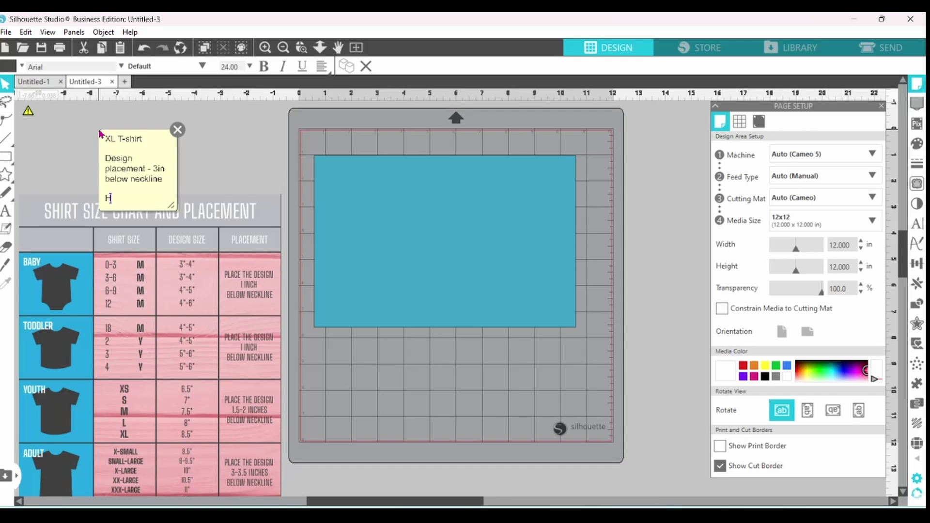
type("TT")
type(" 315")
type(" for 12 seconds")
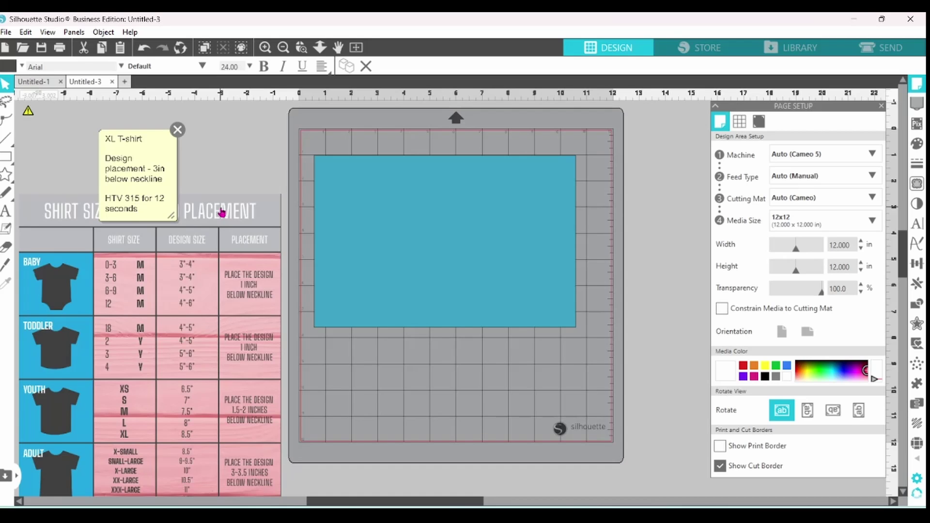
Copy the shirt size chart and paste it into a new Untitled-5 design
right_click(222, 212)
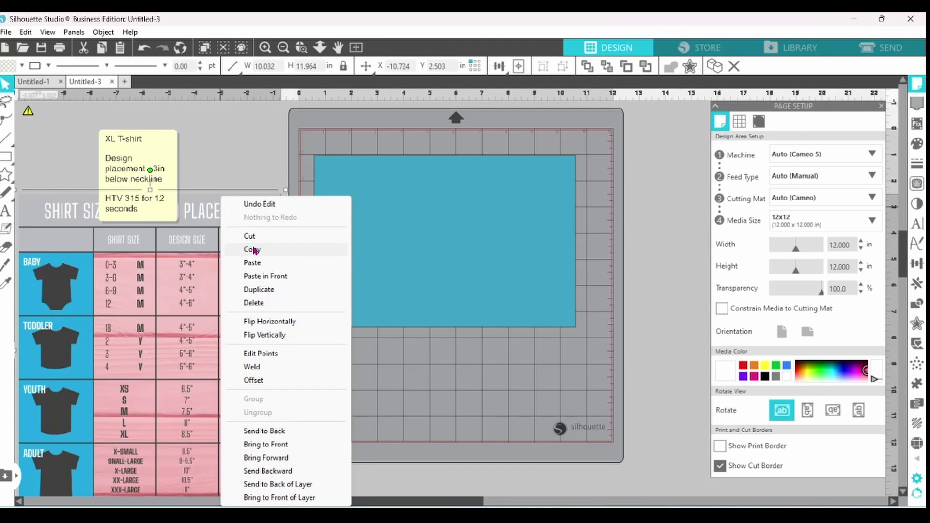
left_click(253, 250)
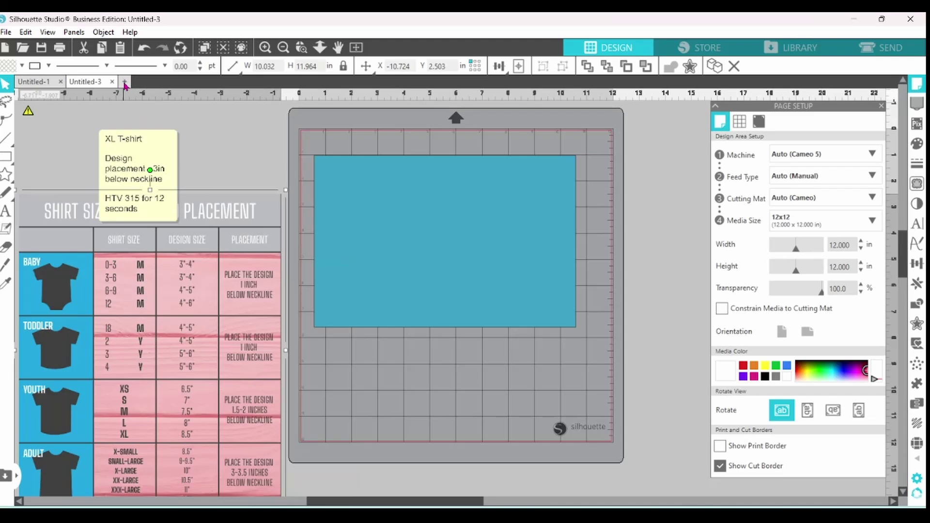
left_click(124, 83)
right_click(182, 266)
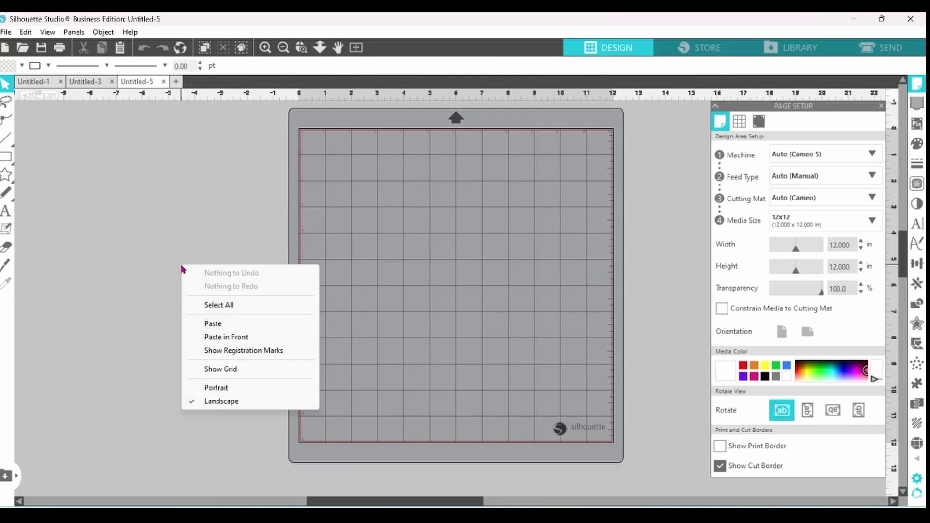
left_click(208, 323)
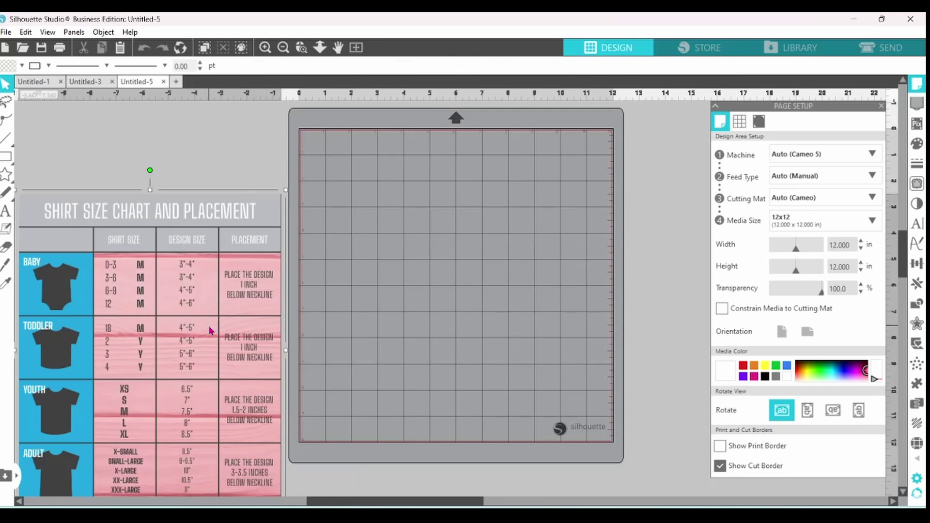
In Untitled-3, delete the size chart and move the sticky note lower, left of the mat
left_click(90, 83)
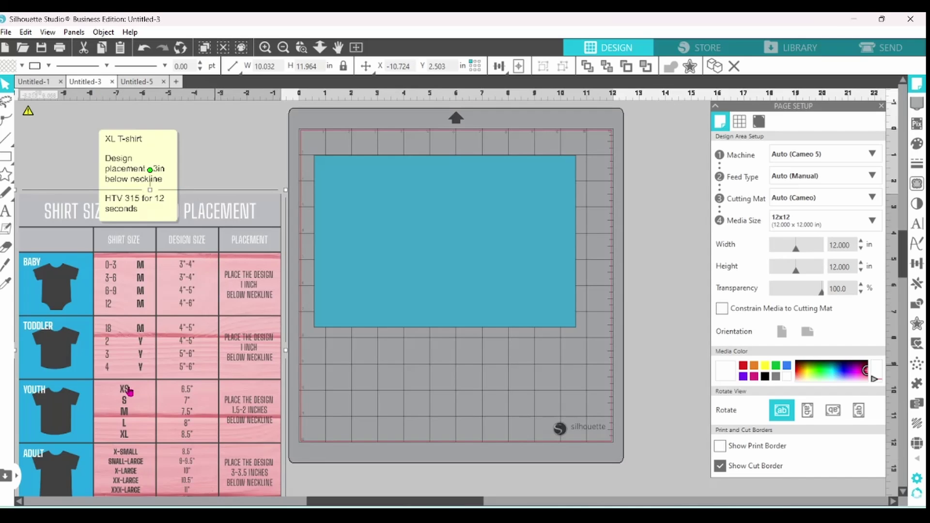
right_click(156, 326)
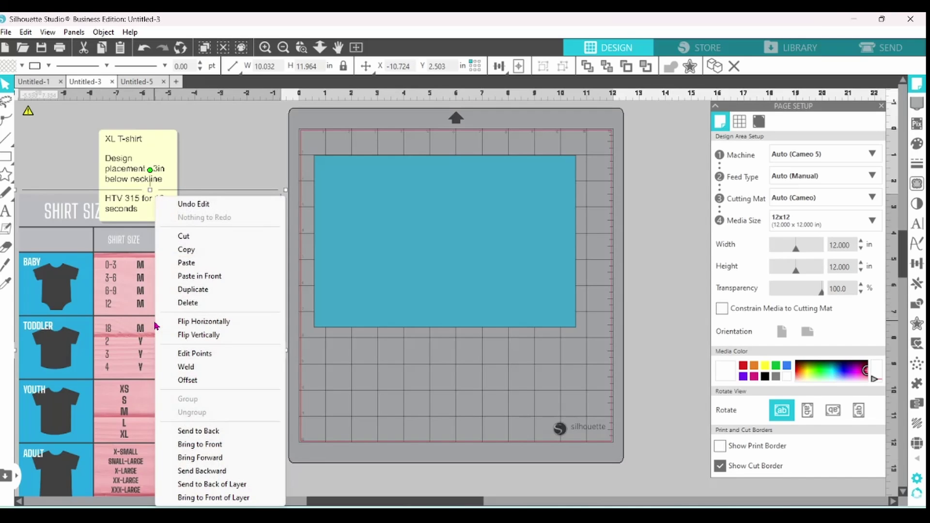
left_click(172, 304)
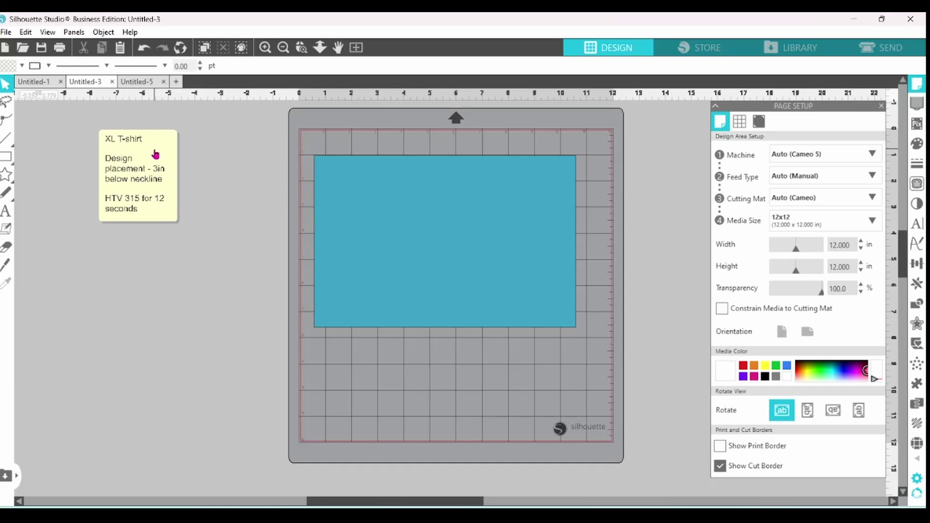
left_click_drag(156, 164, 142, 296)
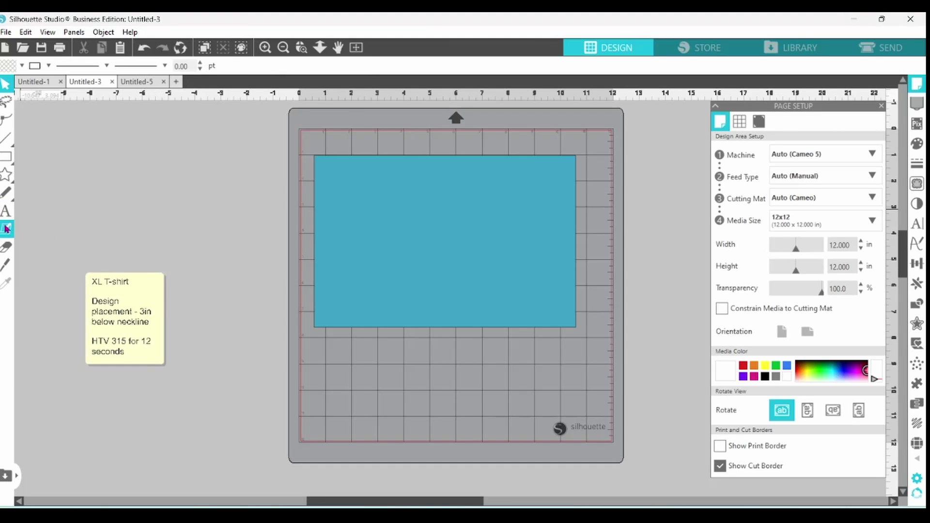
Add two-line text 'Mirror before sending / to cut!!' at upper left and move the note beneath it
left_click(6, 213)
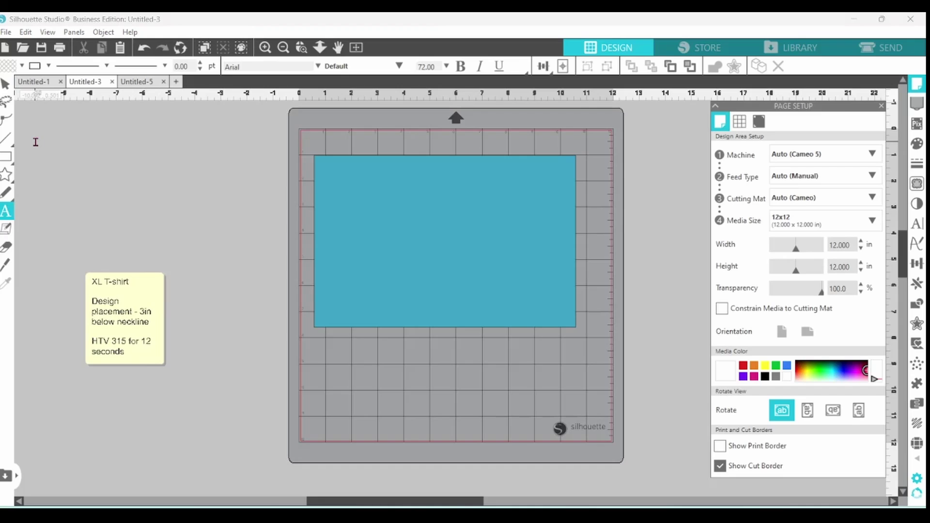
left_click(36, 142)
type("M")
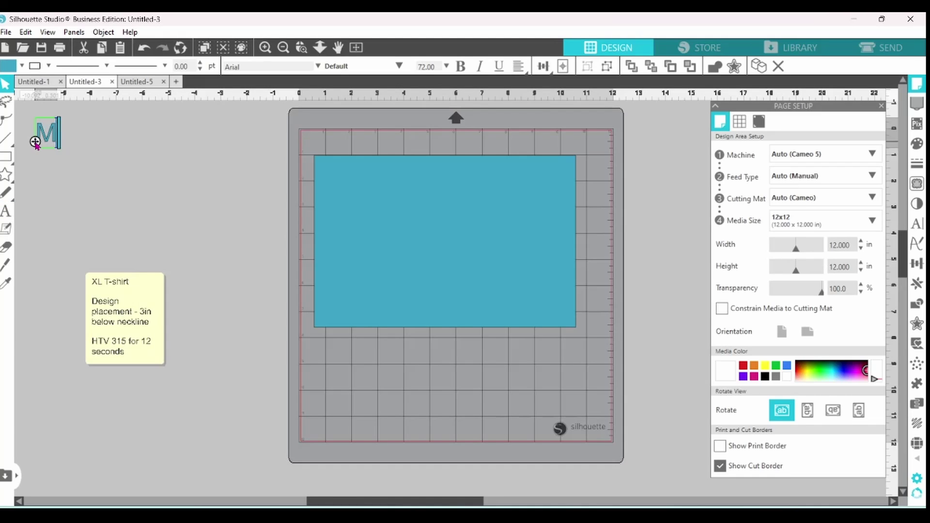
type("irror before sending")
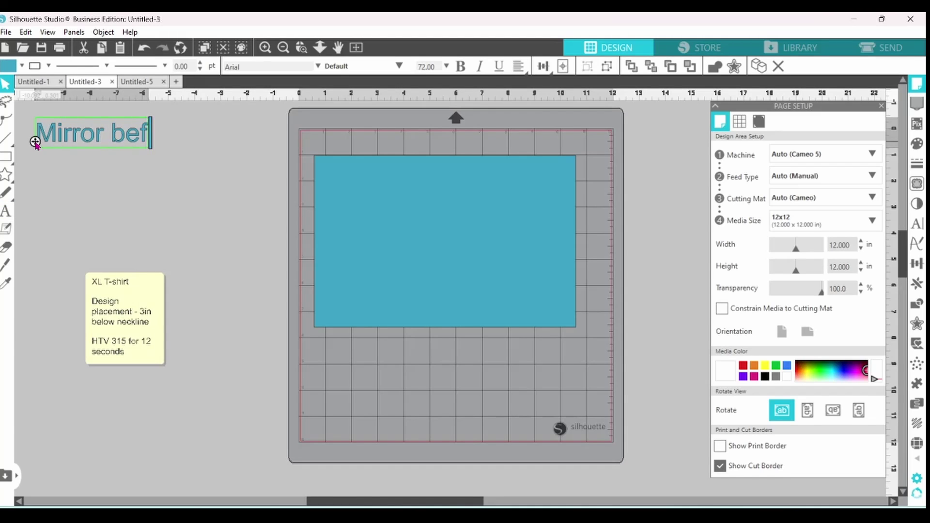
key("Return")
type("to cut!!")
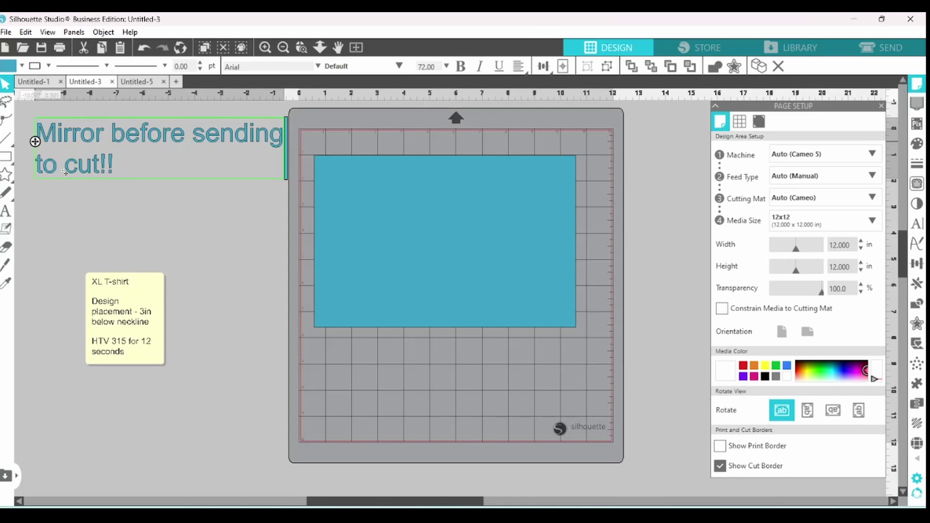
left_click(185, 290)
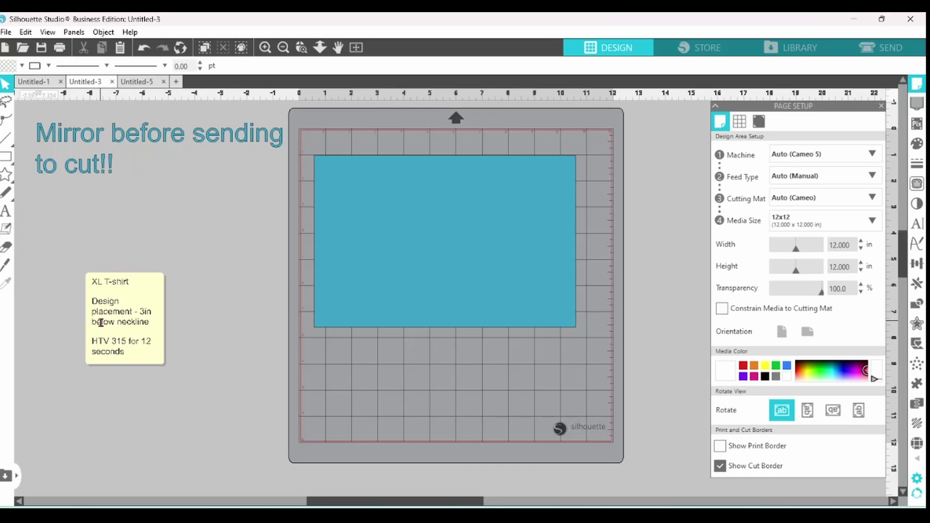
left_click_drag(135, 283, 83, 197)
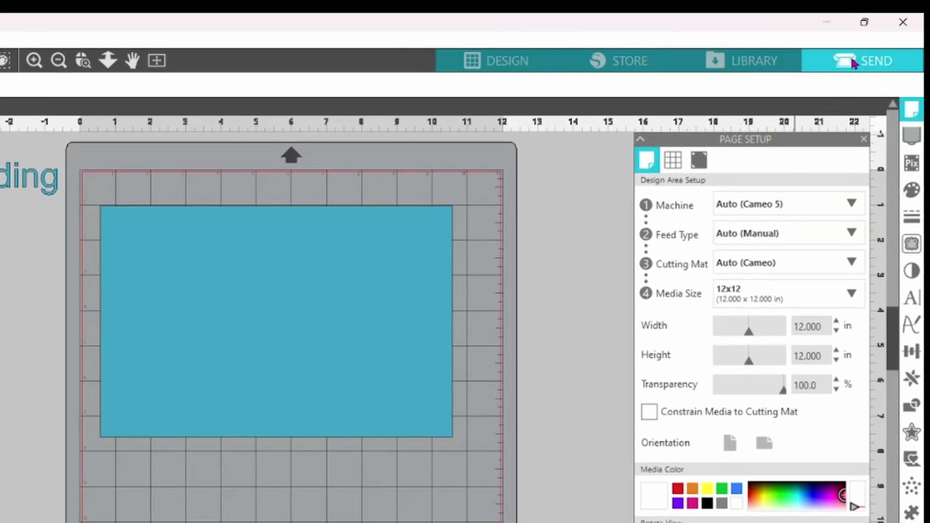
Set the Carriage 1 material to Heat Transfer, Smooth, then return to the design page
left_click(858, 58)
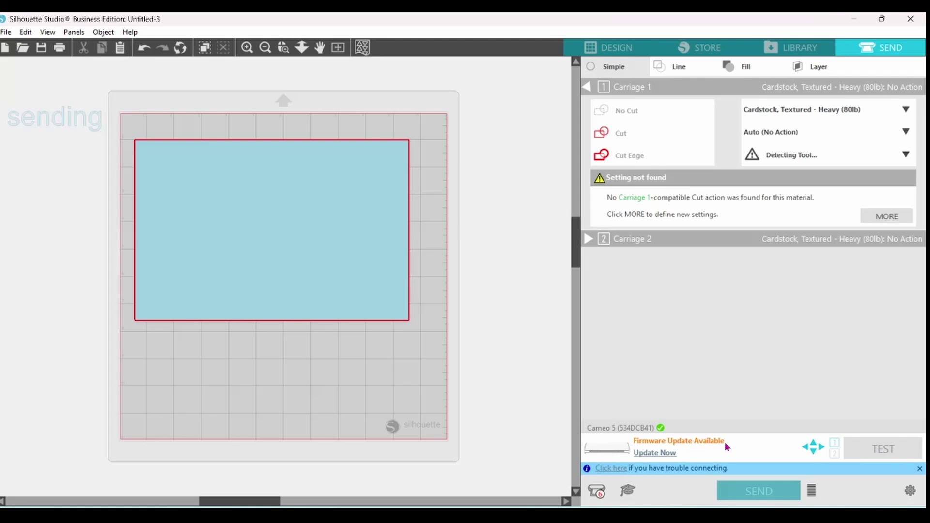
left_click(906, 111)
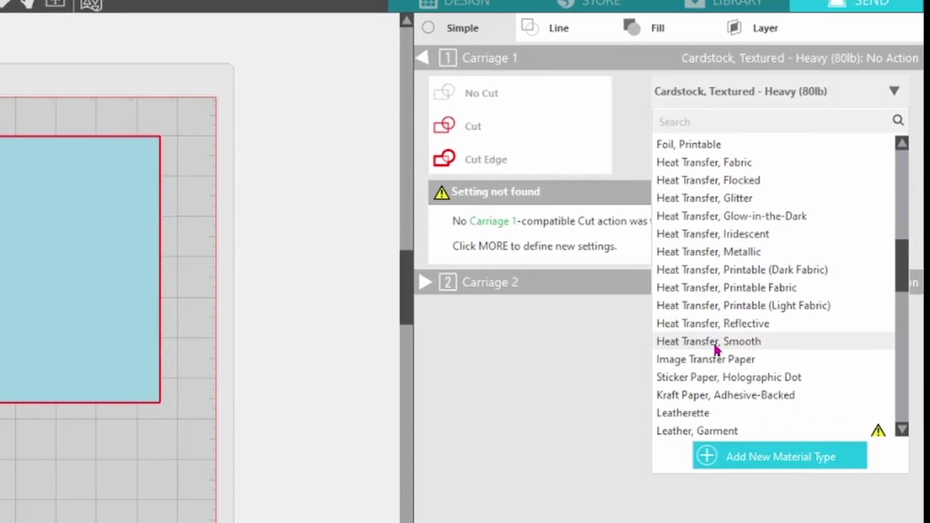
left_click(774, 290)
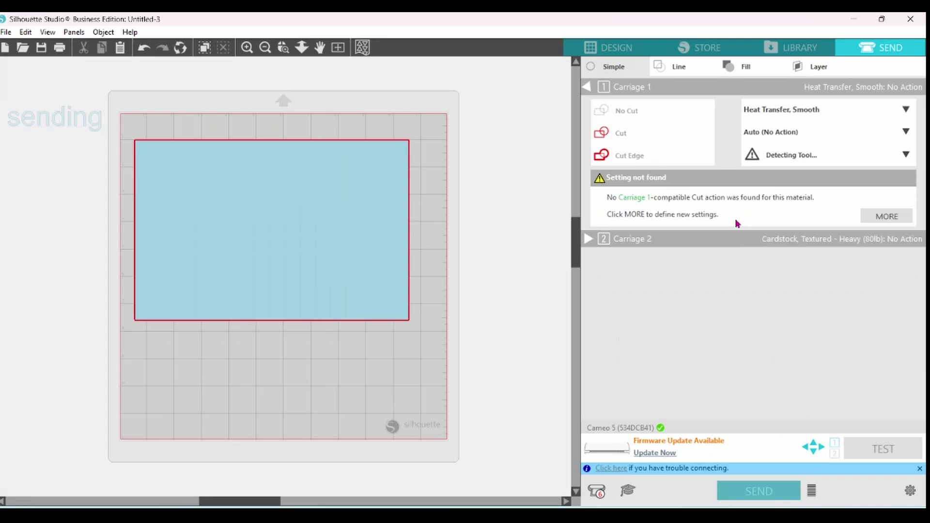
left_click(622, 52)
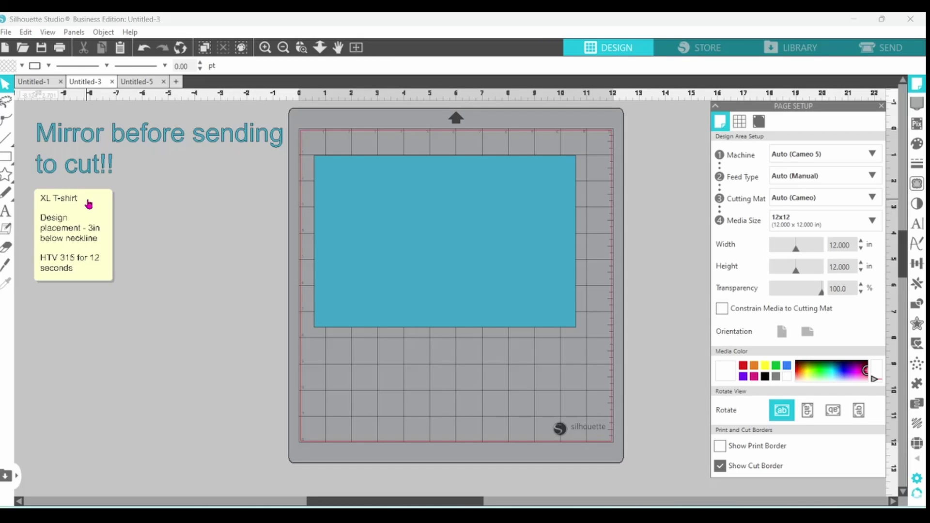
Create a 'Templates' folder under Designs in the library and return to the design page
left_click(773, 52)
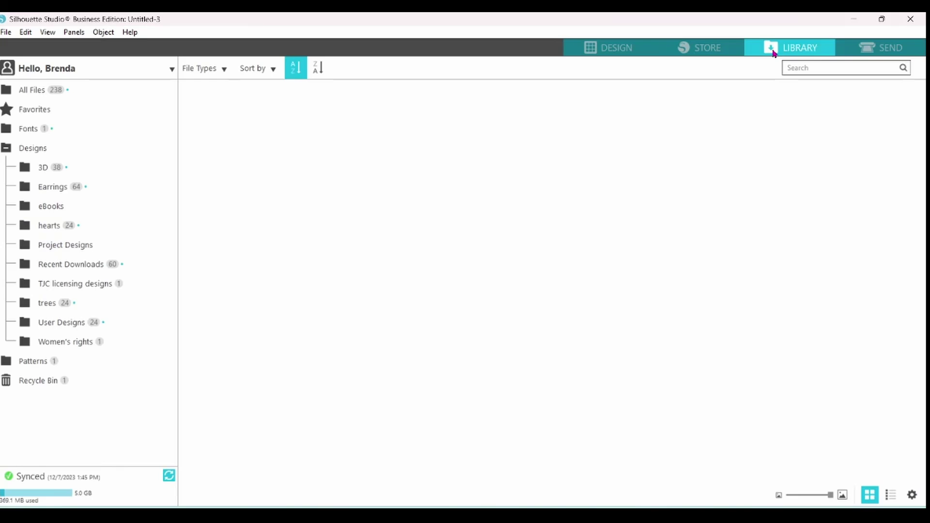
right_click(34, 157)
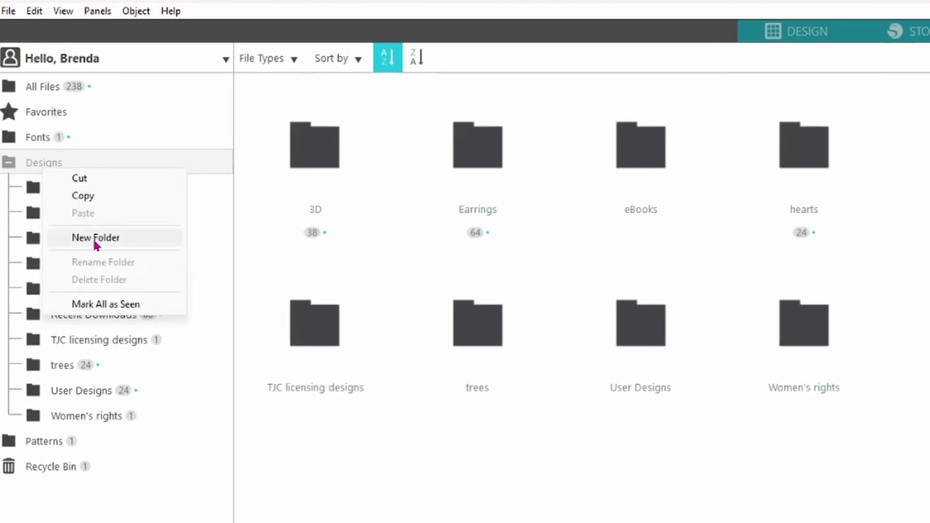
left_click(89, 228)
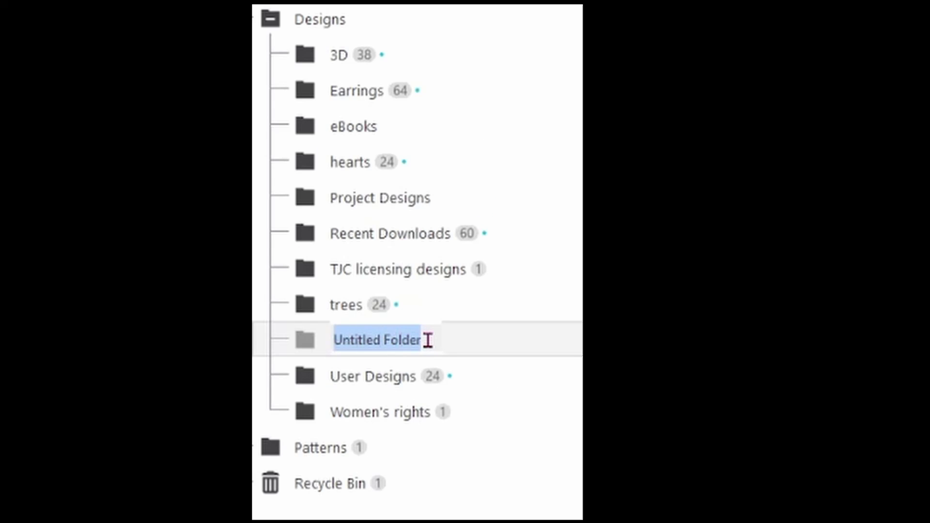
type("te")
key("BackSpace")
key("BackSpace")
type("Template")
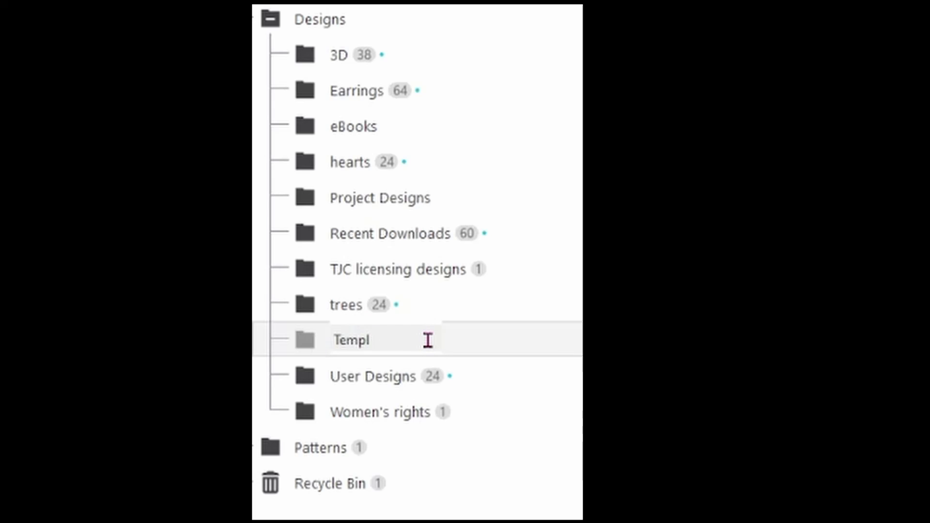
type("s")
key("Return")
left_click(626, 47)
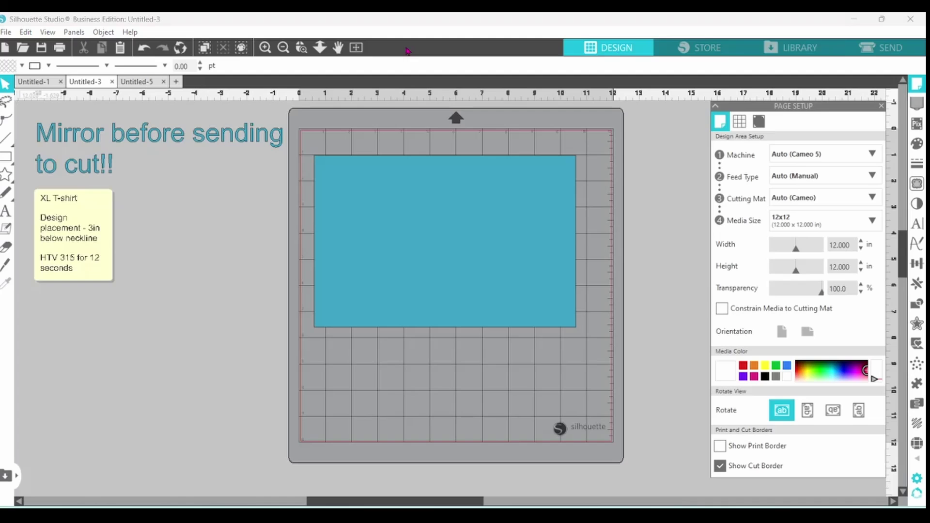
left_click(8, 33)
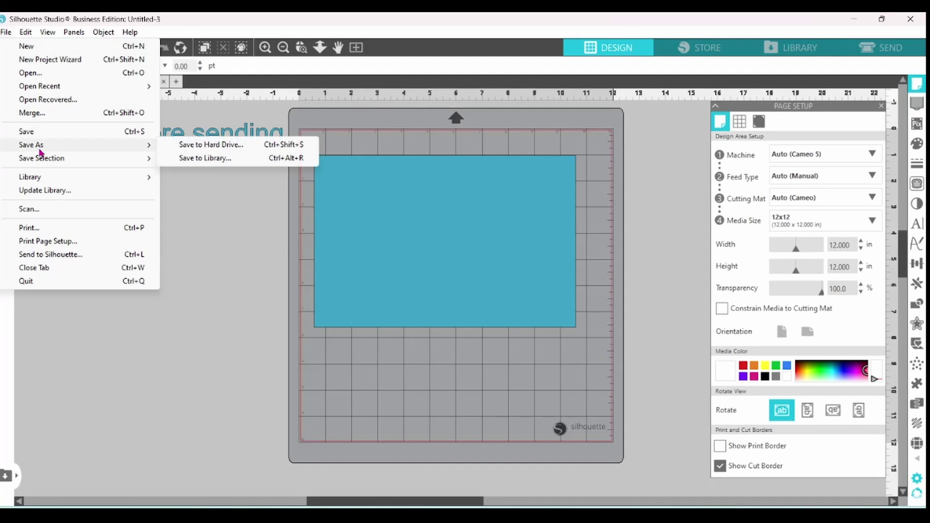
Save the design to the library's Templates folder as 'XL t-shirt template'
left_click(199, 159)
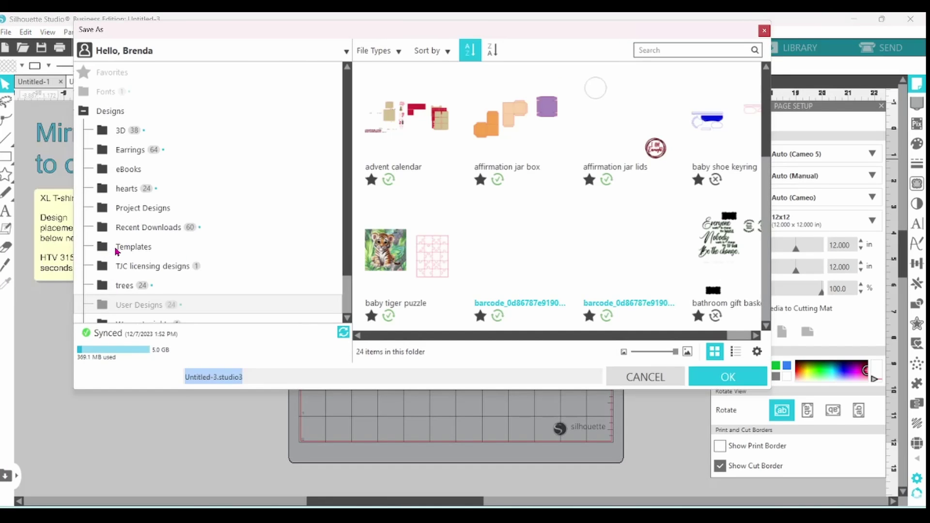
left_click(116, 250)
type("x")
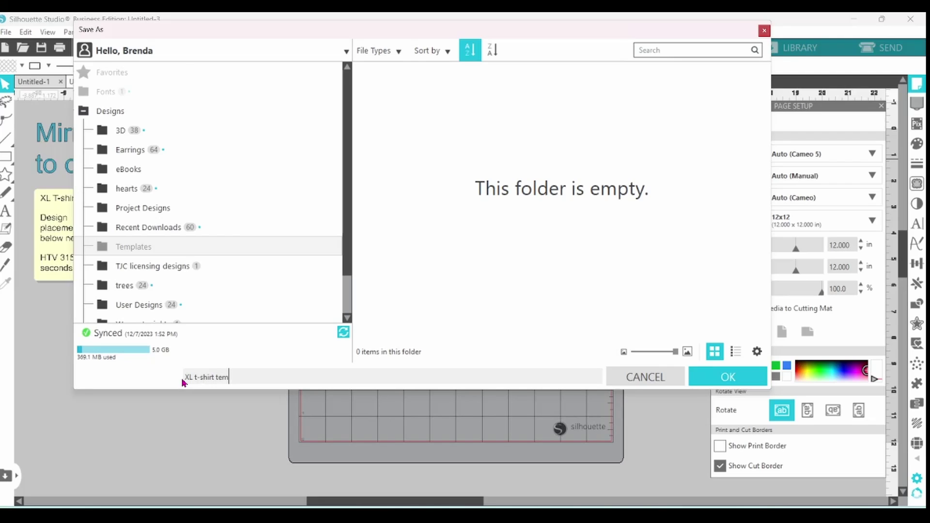
key("Return")
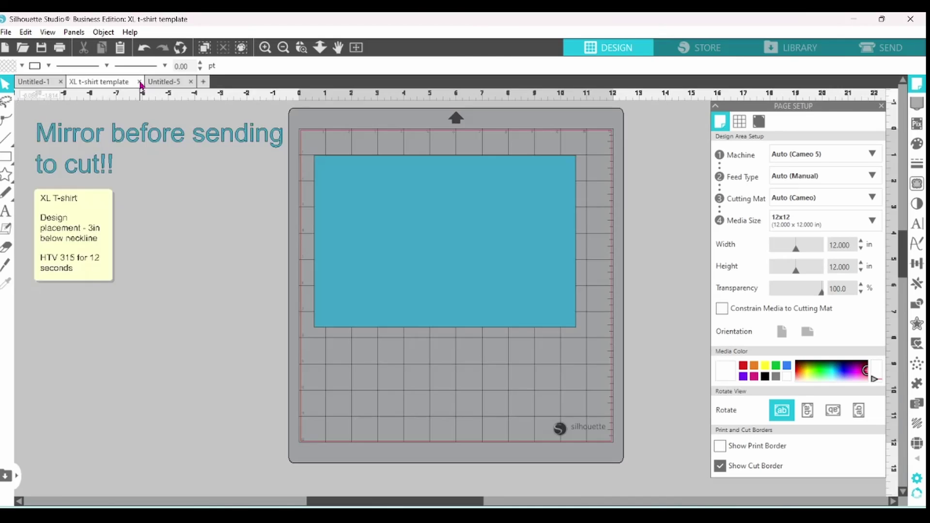
Close the XL t-shirt template and Untitled-5 tabs, discarding Untitled-5's changes
left_click(140, 82)
left_click(112, 82)
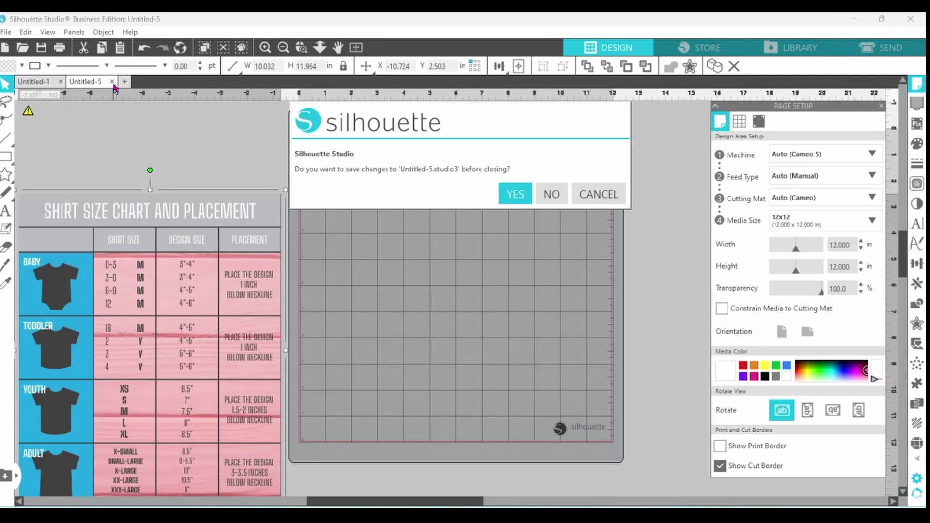
left_click(552, 195)
Reopen 'XL t-shirt template' from the library's Templates folder
left_click(799, 48)
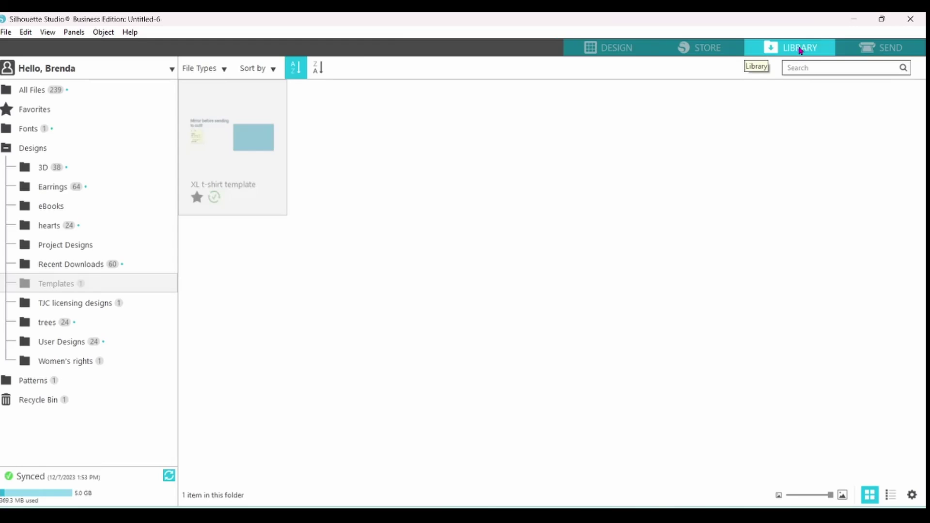
right_click(255, 165)
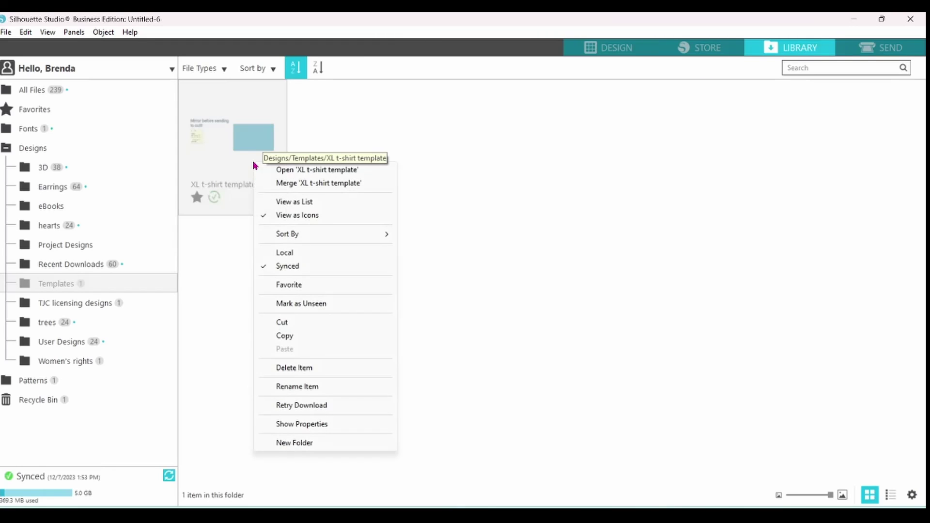
left_click(280, 176)
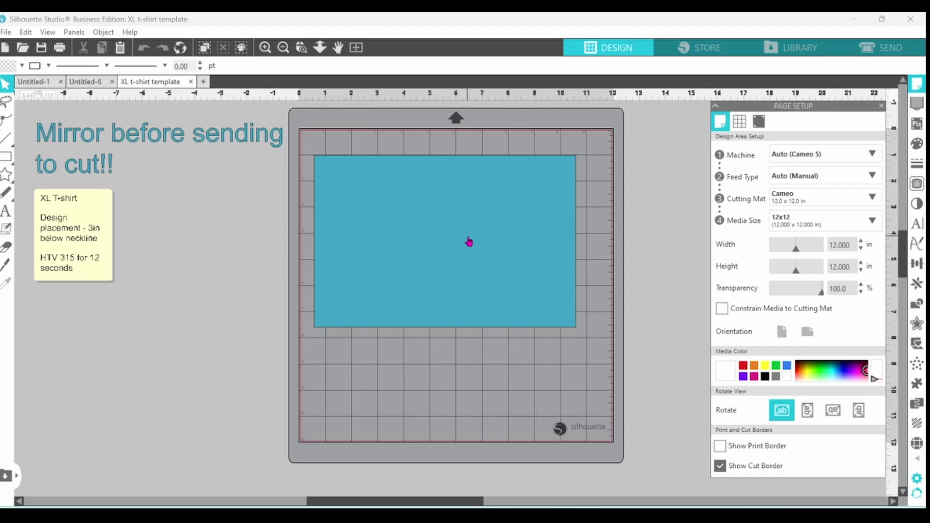
Check that the reopened template's cut settings still use Heat Transfer, Smooth
left_click(865, 51)
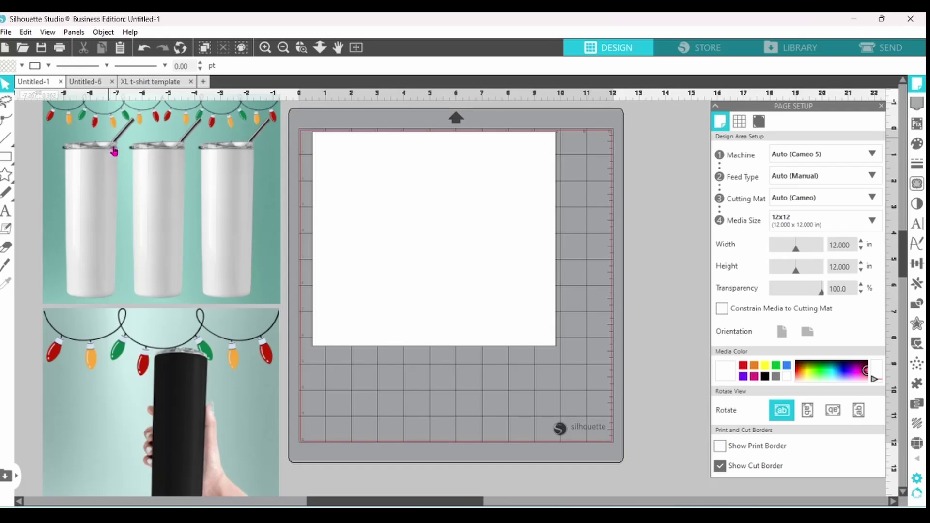
Move the two tumbler photos further left, off the mat
left_click(379, 207)
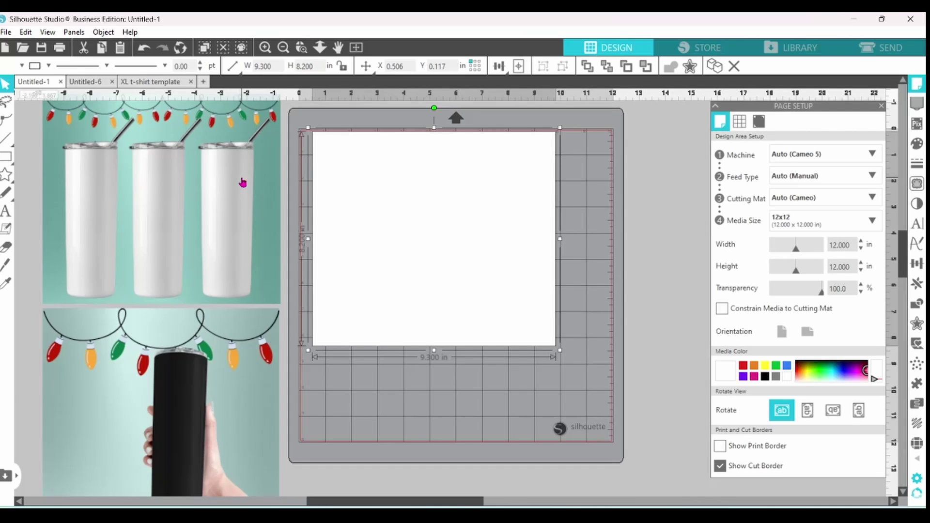
left_click(235, 368)
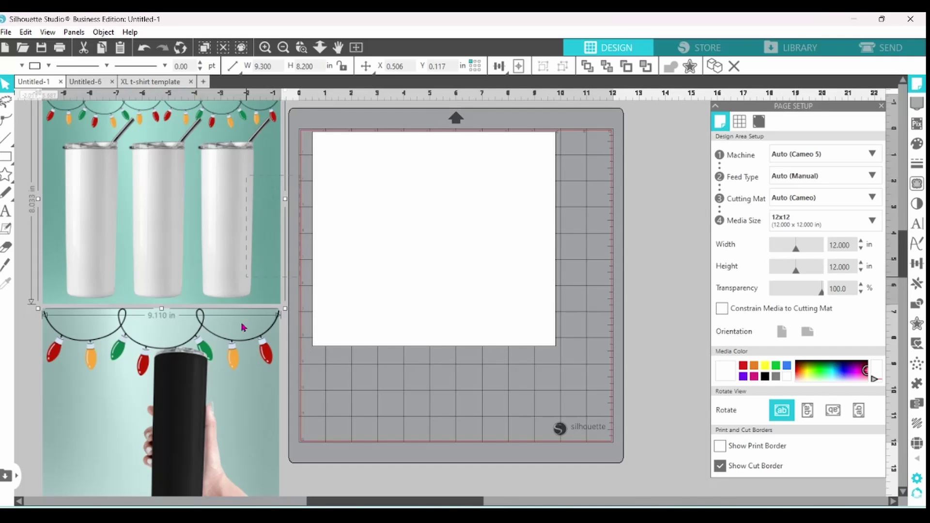
left_click_drag(219, 369, 79, 372)
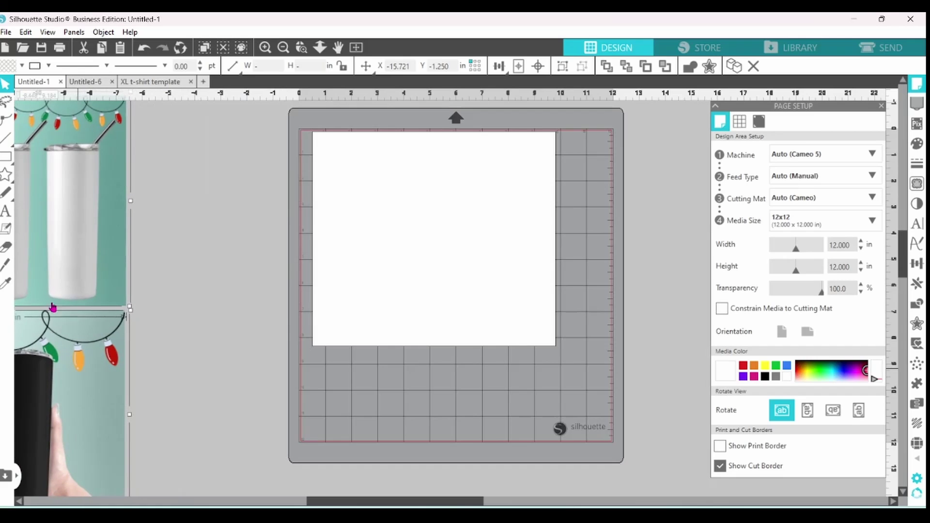
Add a sticky note reading 'Tumbler Template' and 'Bake at 395 for 7 minutes'
left_click(8, 228)
left_click(172, 153)
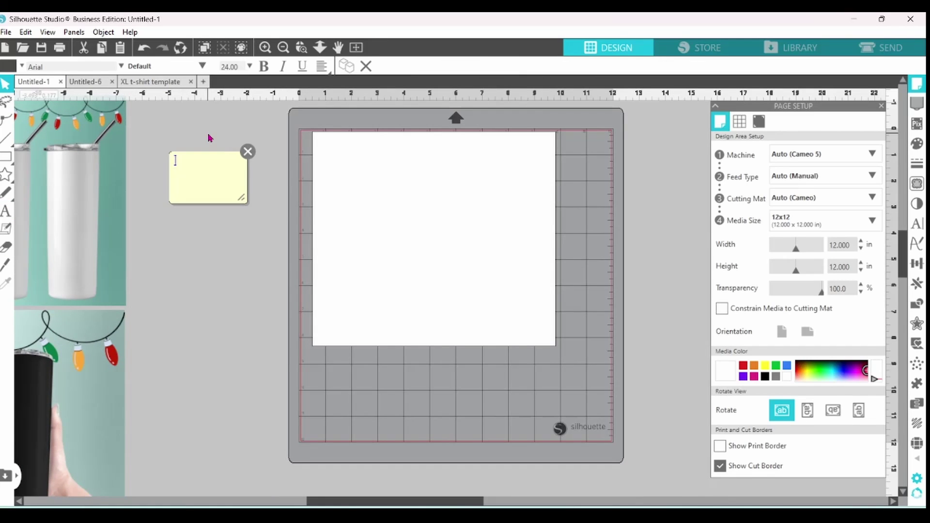
type("Tumbler Template")
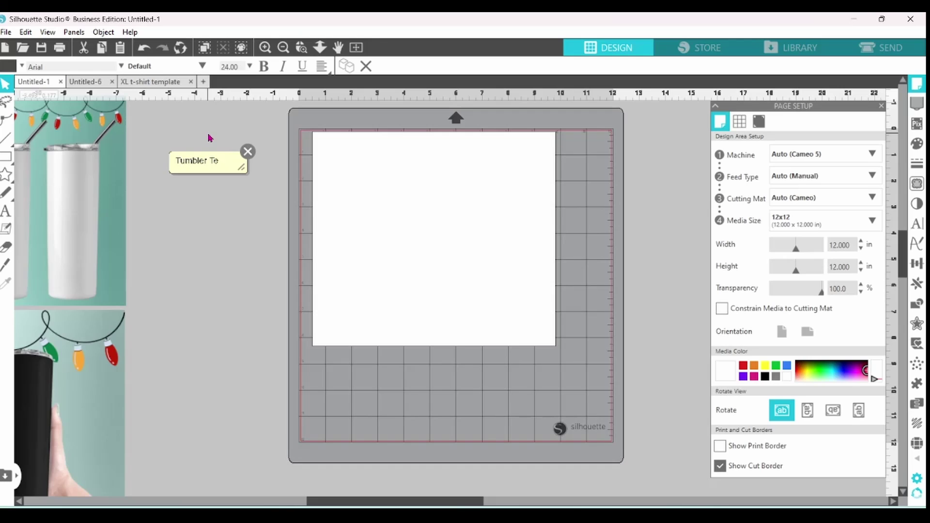
key("Return")
key("Return")
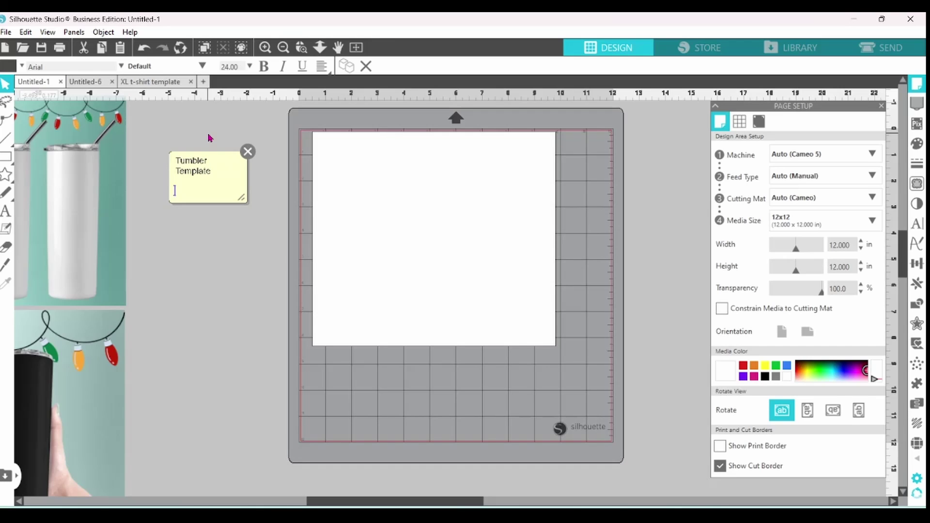
type("Bake at 95")
type(" 395 for 7 minutes")
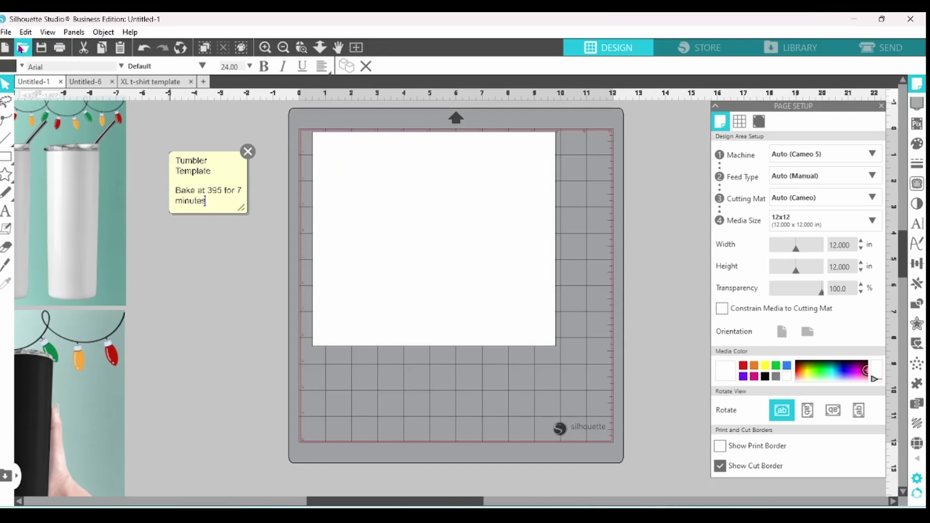
Merge reindeer image 5 into the design and shrink it to cover the rectangle
left_click(7, 33)
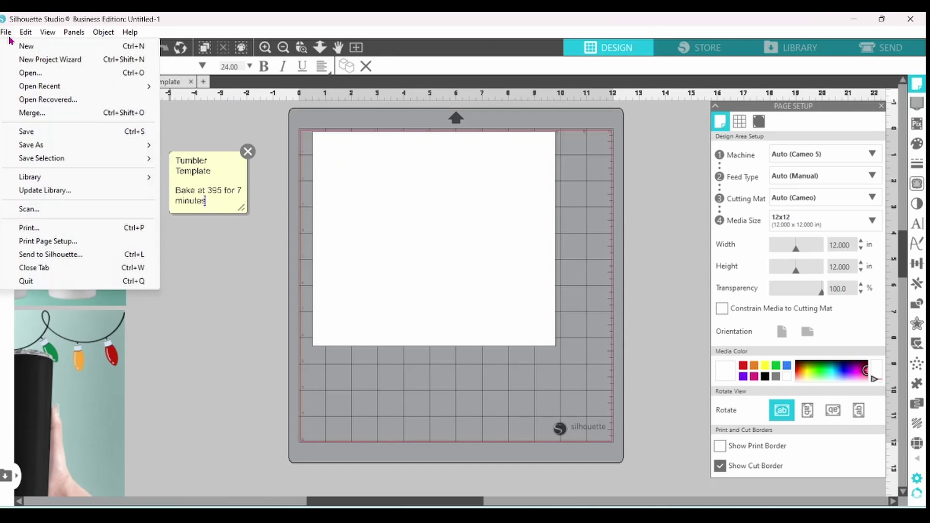
left_click(30, 113)
left_click_drag(403, 140, 418, 228)
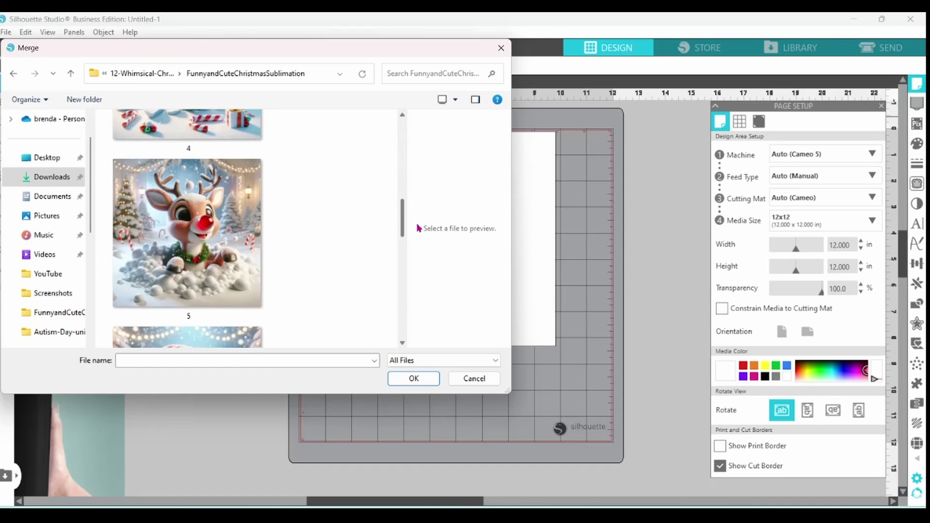
double_click(193, 231)
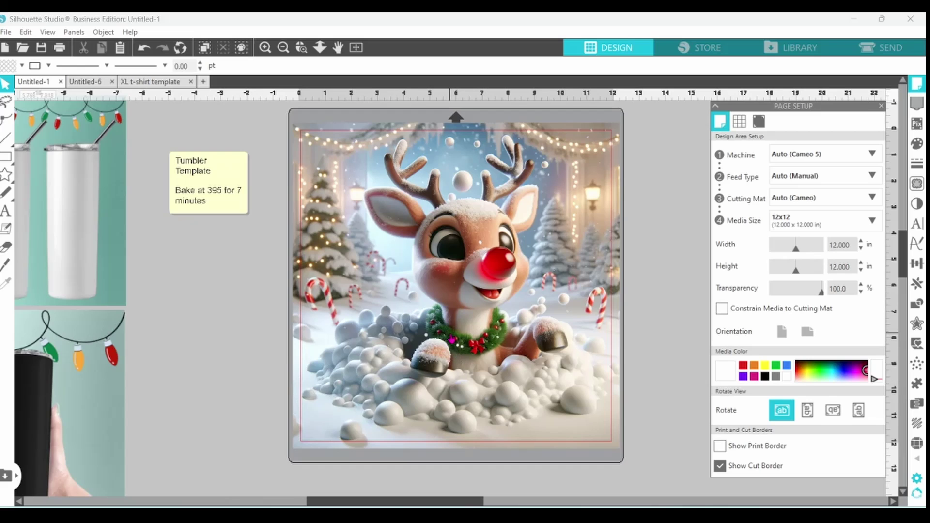
left_click(458, 367)
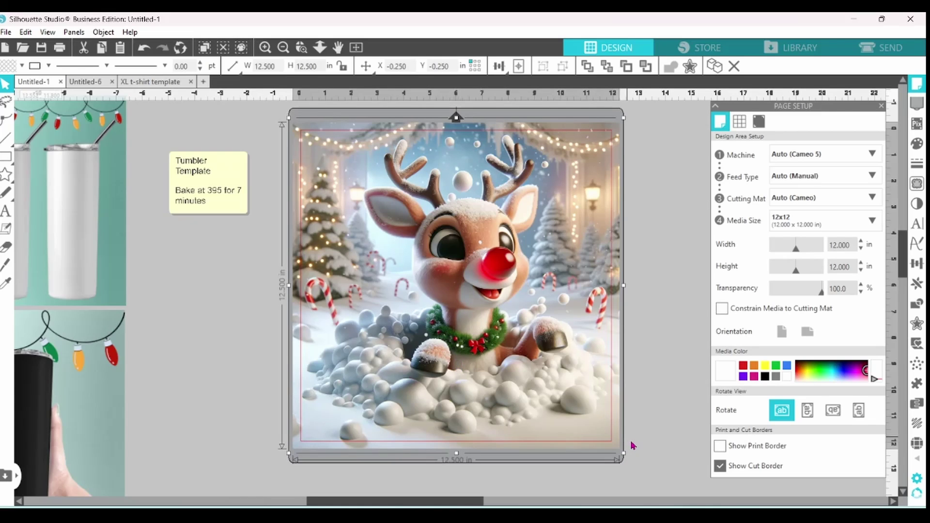
left_click_drag(624, 455, 562, 372)
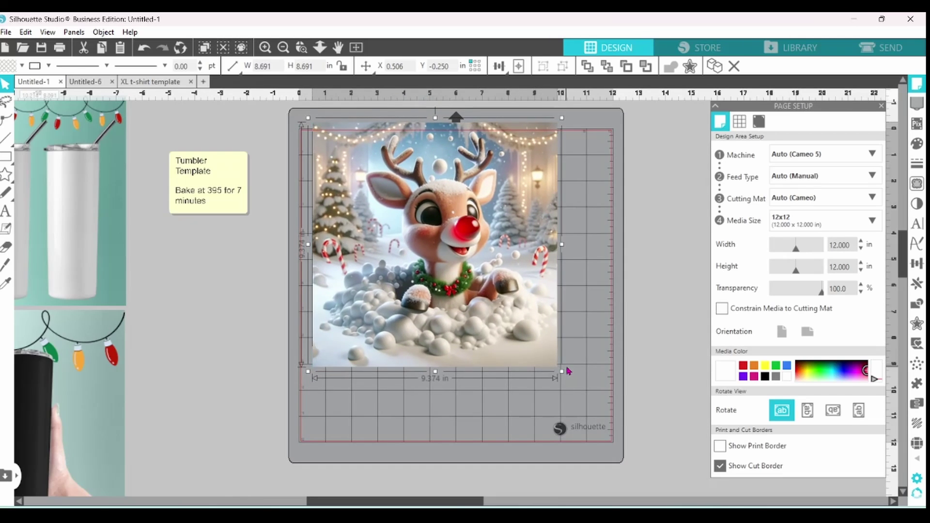
Center the image over the rectangle, crop it to the 9.300 × 8.200 in shape, and fill it white
key("ctrl+a")
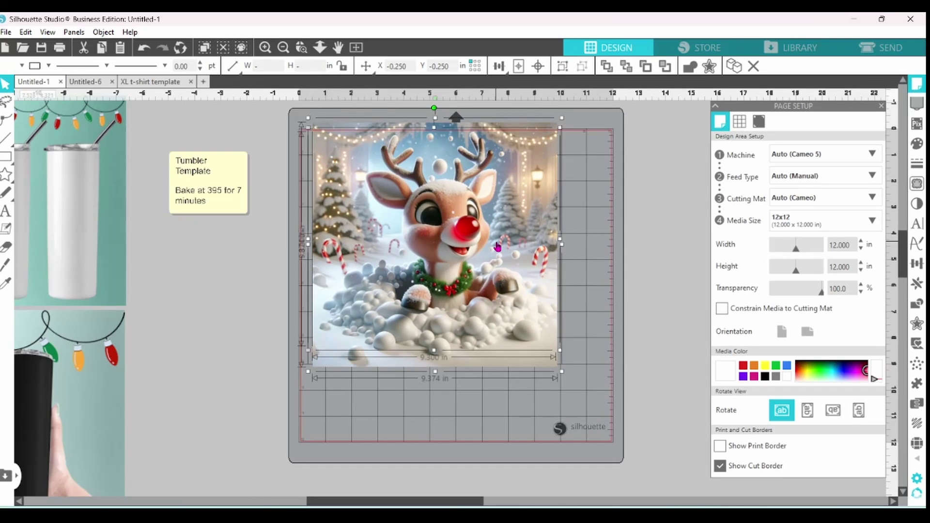
left_click(539, 73)
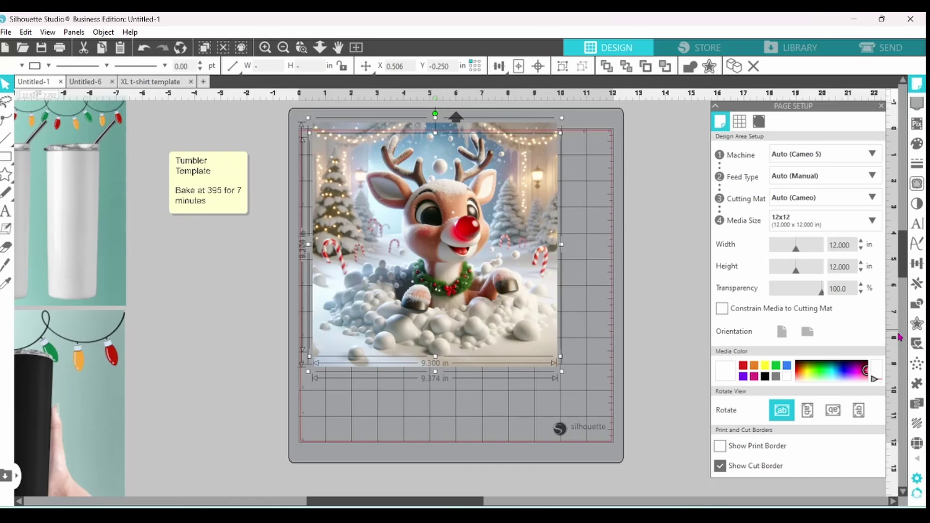
left_click(916, 303)
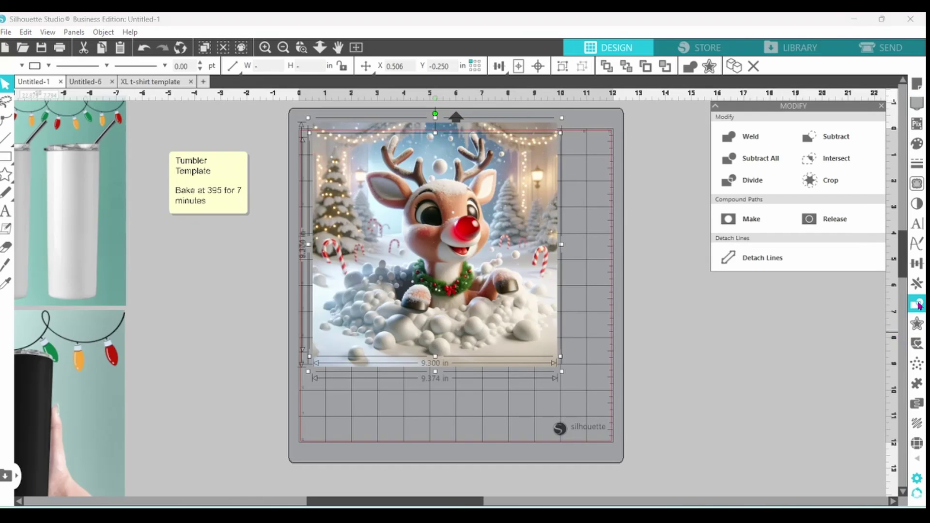
left_click(834, 189)
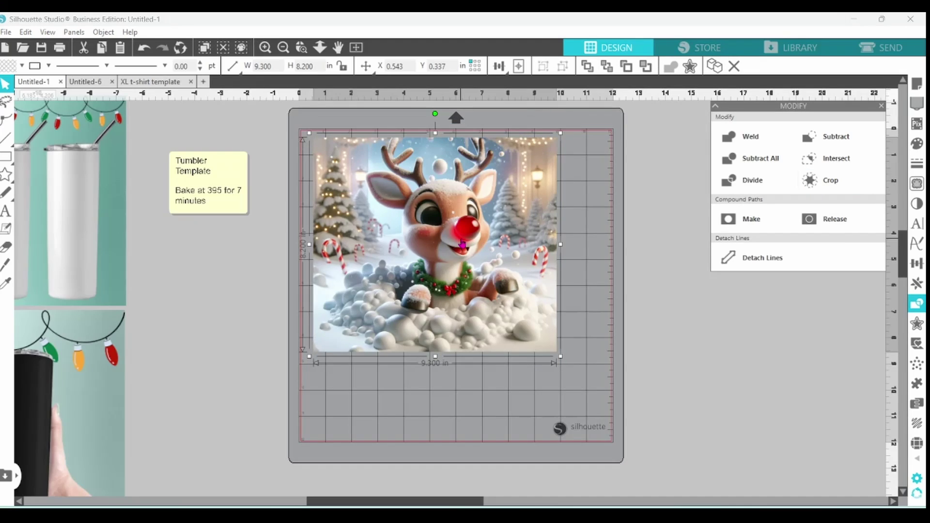
left_click(21, 65)
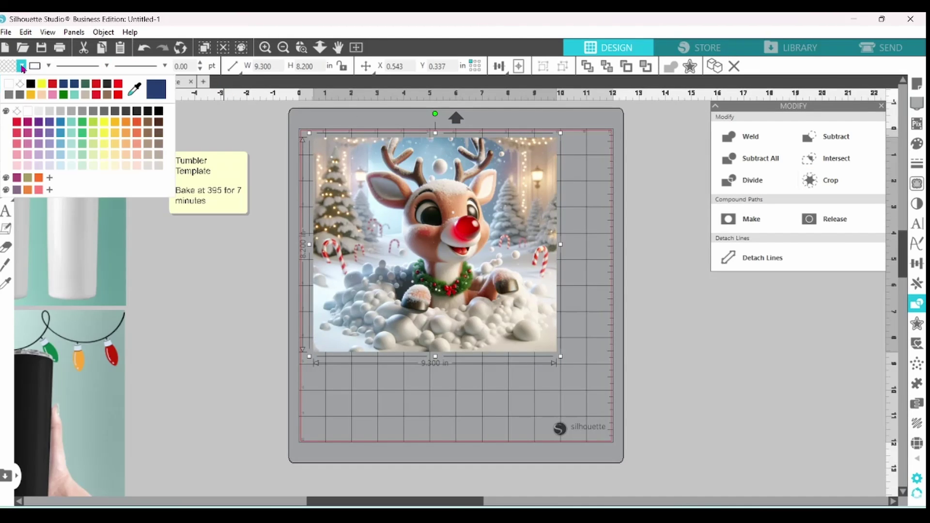
left_click(7, 87)
Save the design to the library's Templates folder with the name 'Tumbler Template'
left_click(6, 32)
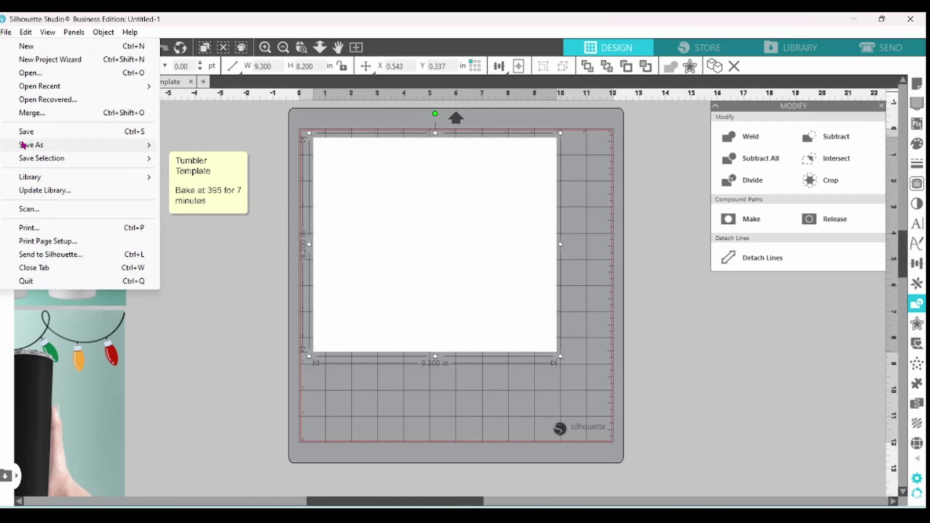
mouse_move(23, 145)
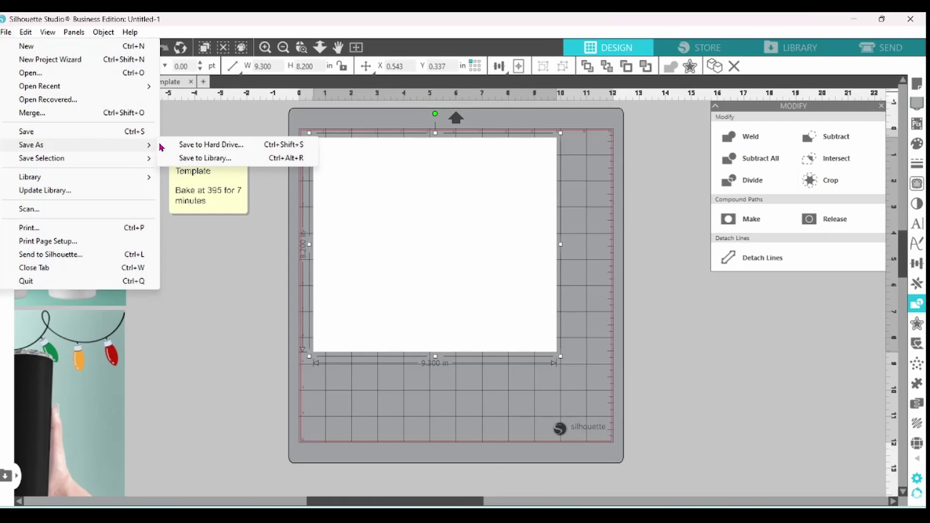
left_click(194, 163)
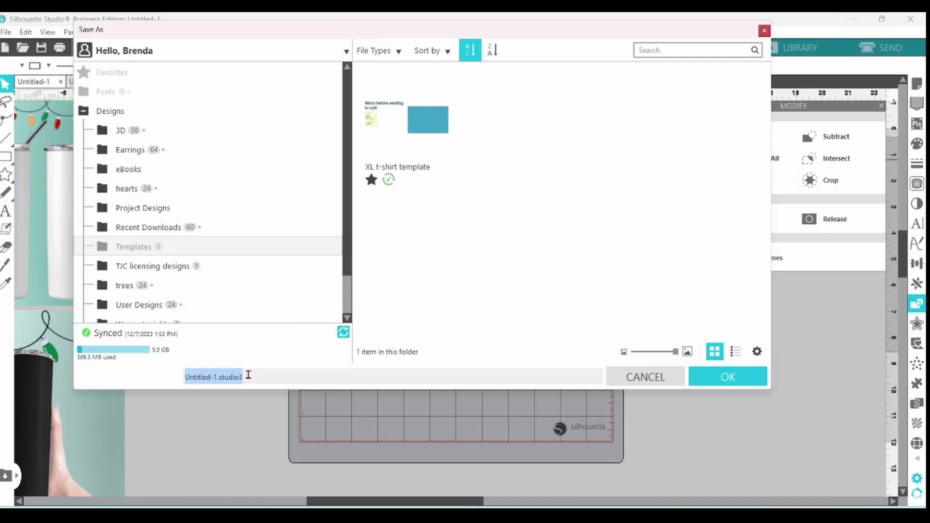
type("Tumbler Template")
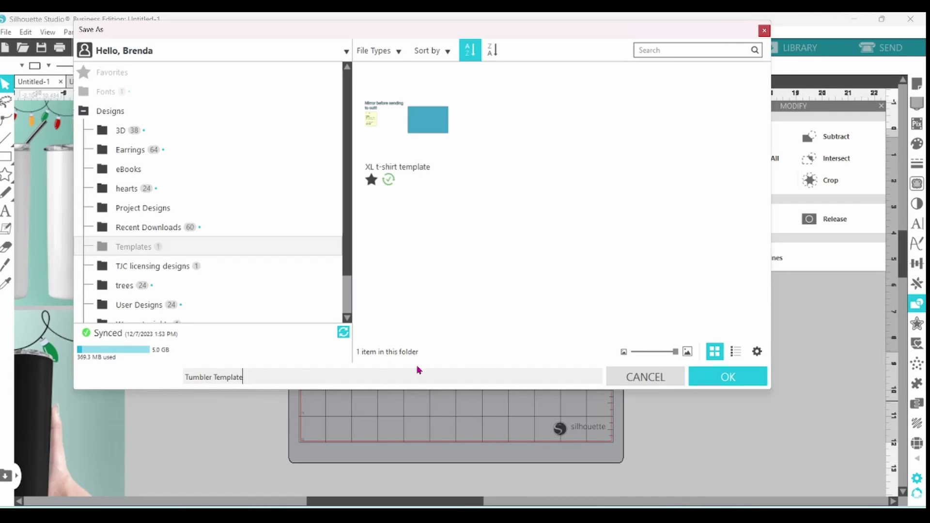
left_click(715, 376)
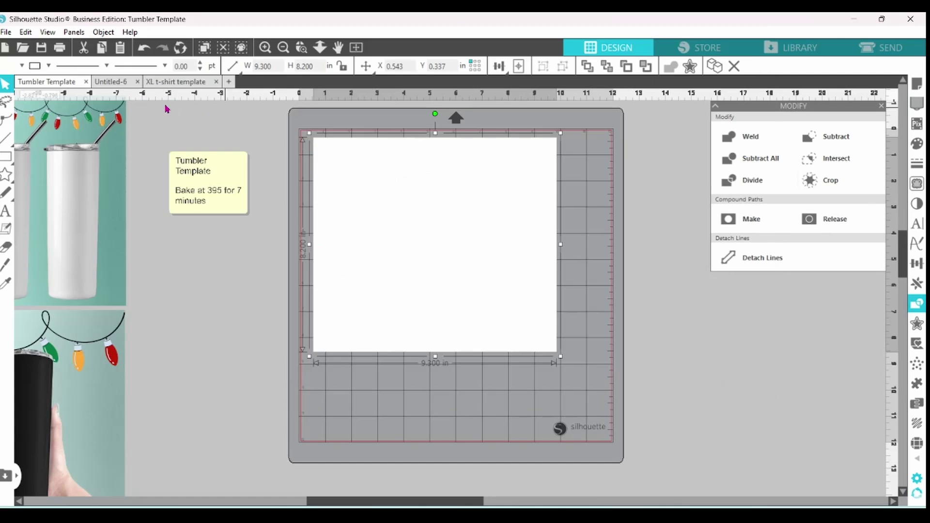
Close the Tumbler Template tab and reopen it from the Templates folder in the library
left_click(86, 82)
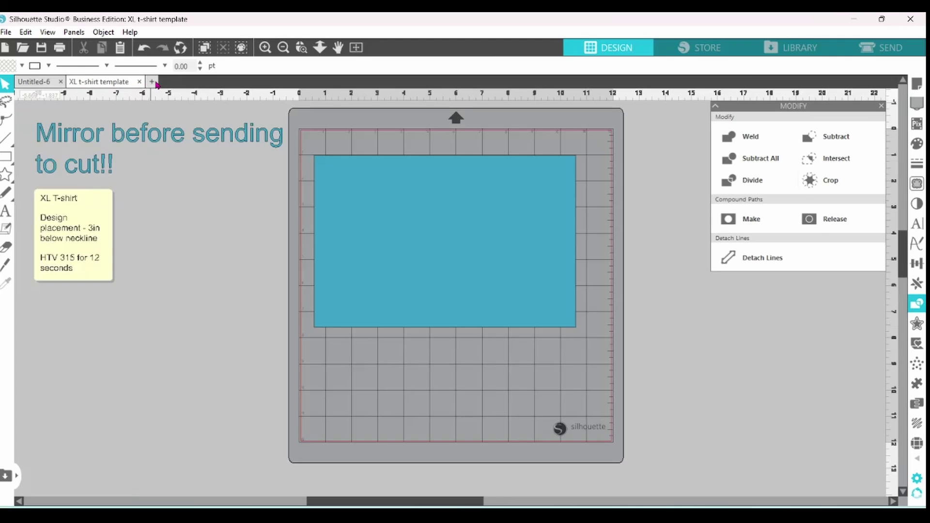
left_click(789, 47)
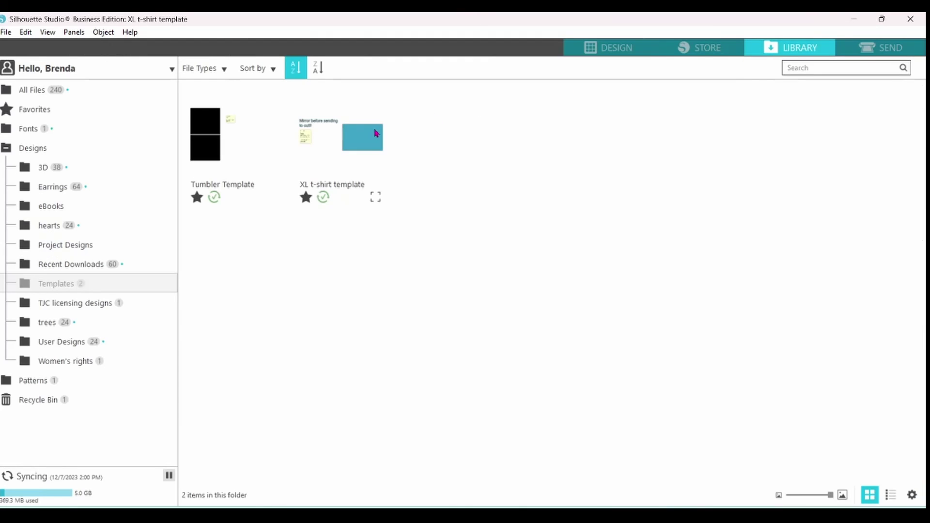
right_click(212, 137)
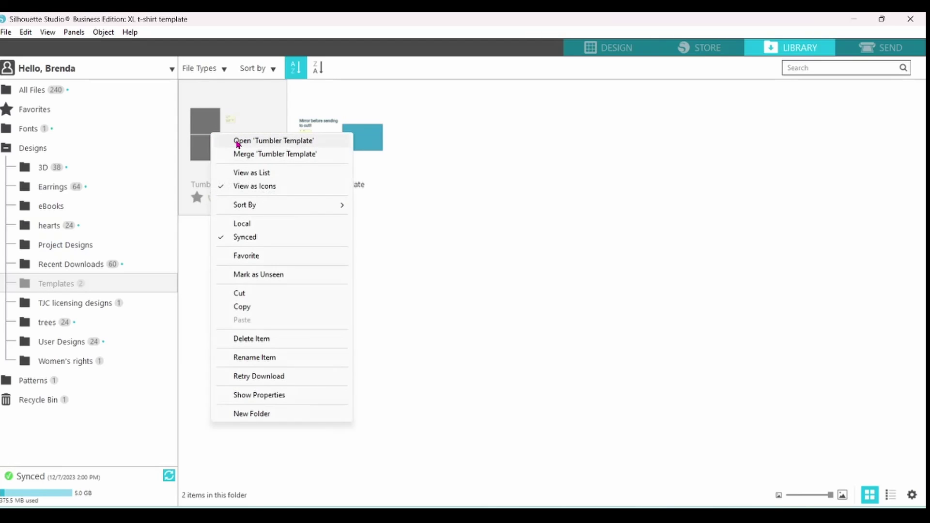
left_click(236, 143)
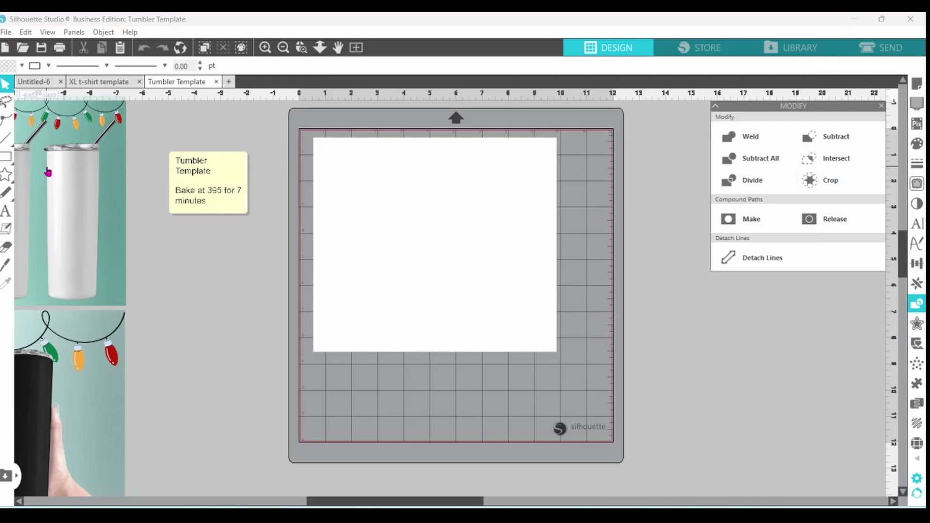